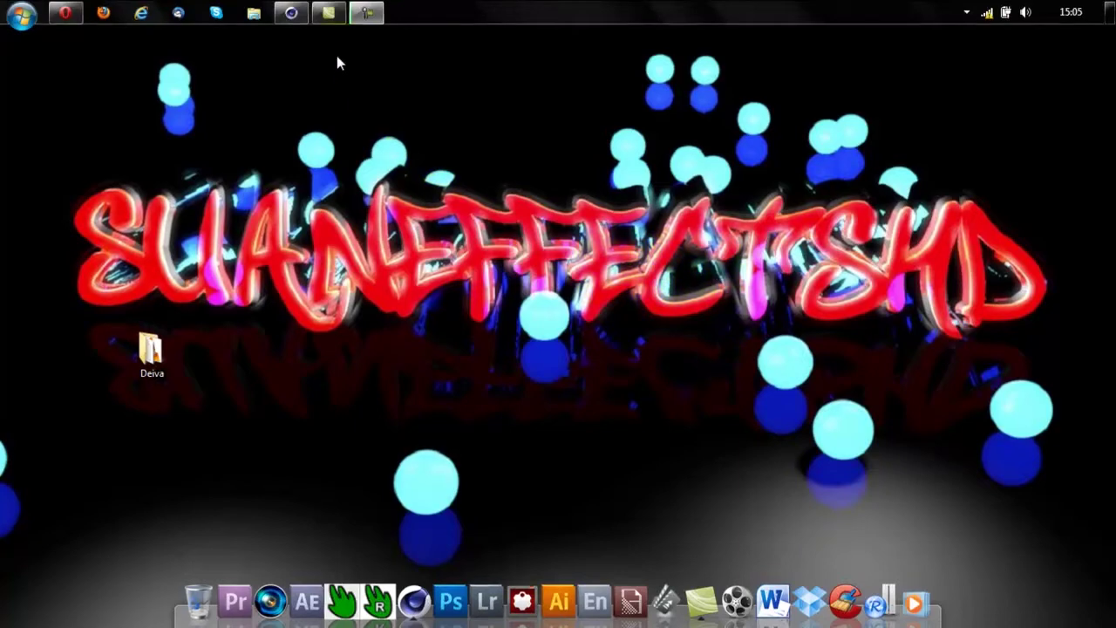
- Restore the Cinema 4D window from the taskbar to show the finished sphere scene
{"action": "left_click", "coordinate": [293, 13]}
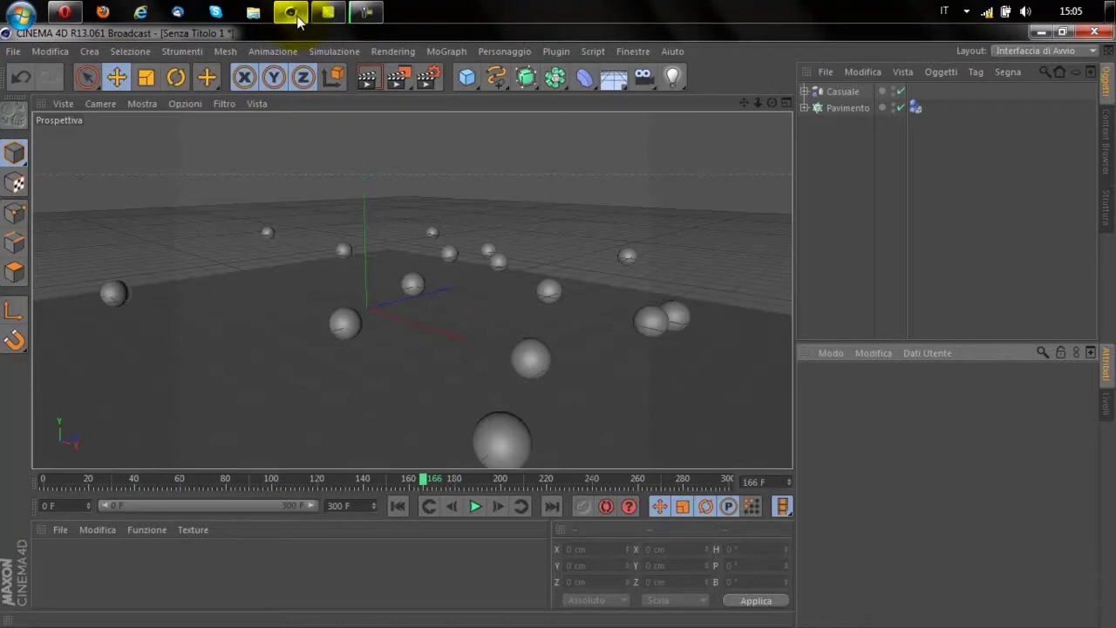
- Replay the falling-sphere animation from frame 0 to about 256, then start a new empty scene
{"action": "left_click", "coordinate": [398, 506]}
{"action": "left_click", "coordinate": [475, 507]}
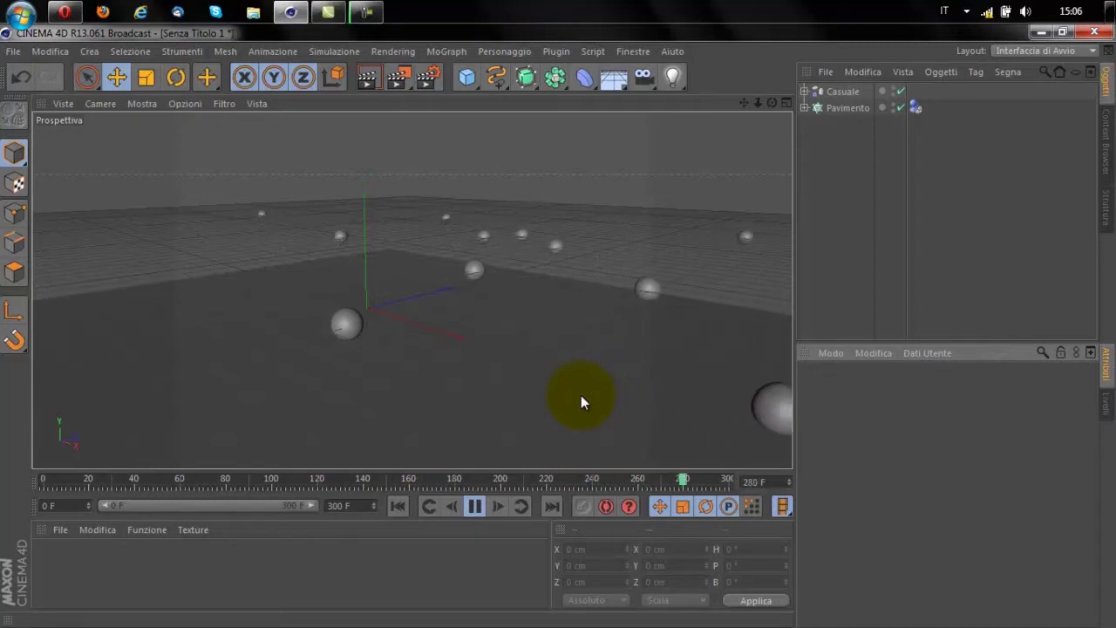
{"action": "left_click", "coordinate": [473, 507]}
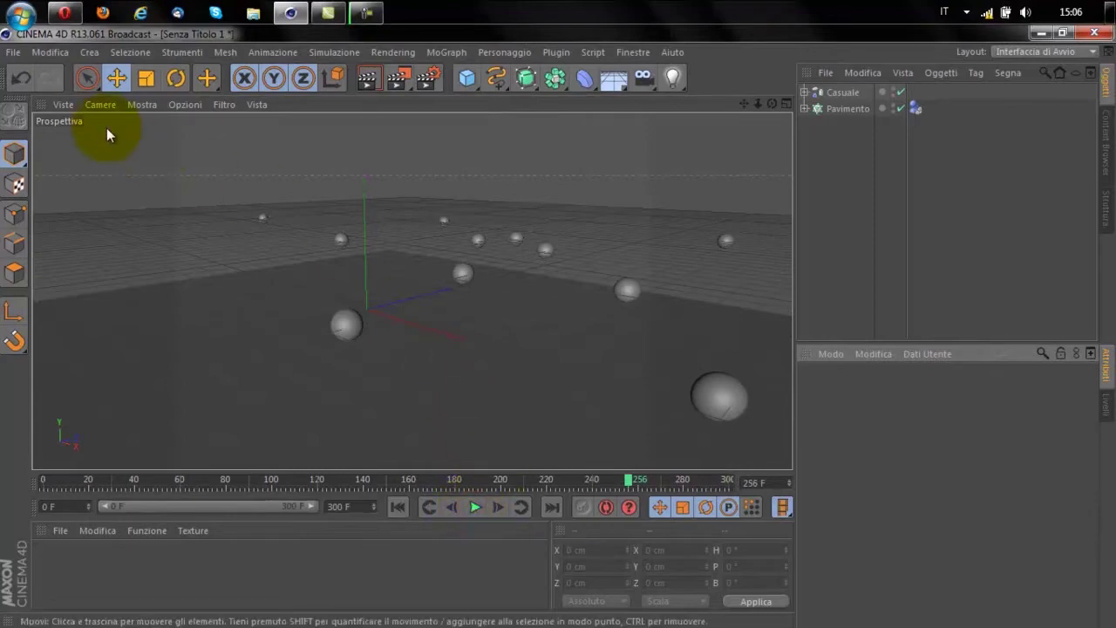
{"action": "left_click", "coordinate": [13, 54]}
{"action": "left_click", "coordinate": [21, 78]}
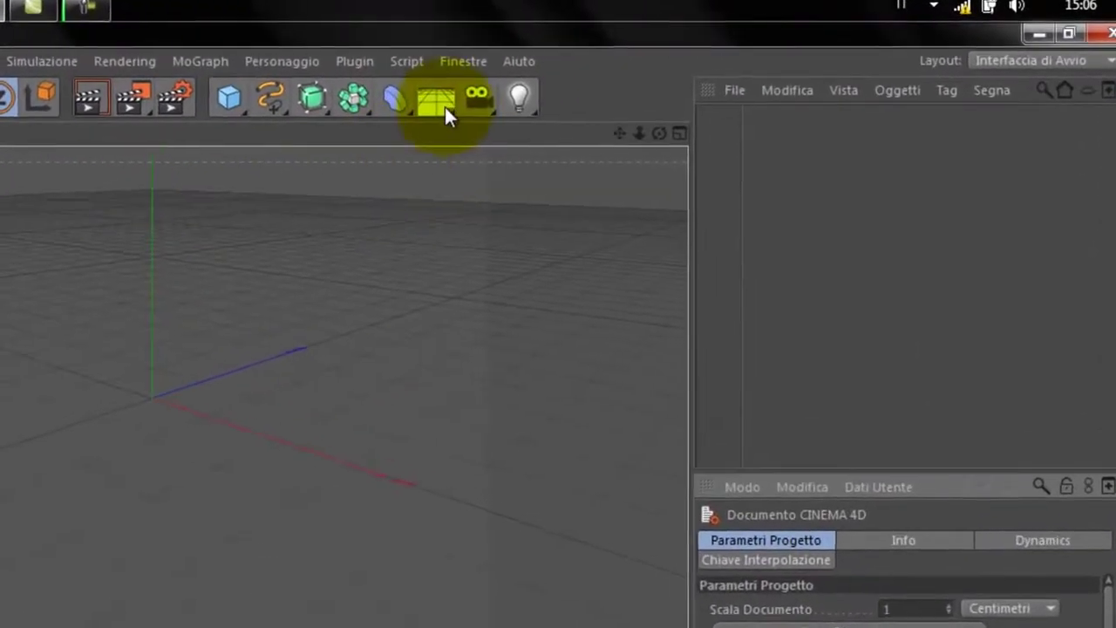
- Add a Floor object to the new scene
{"action": "left_click", "coordinate": [614, 78]}
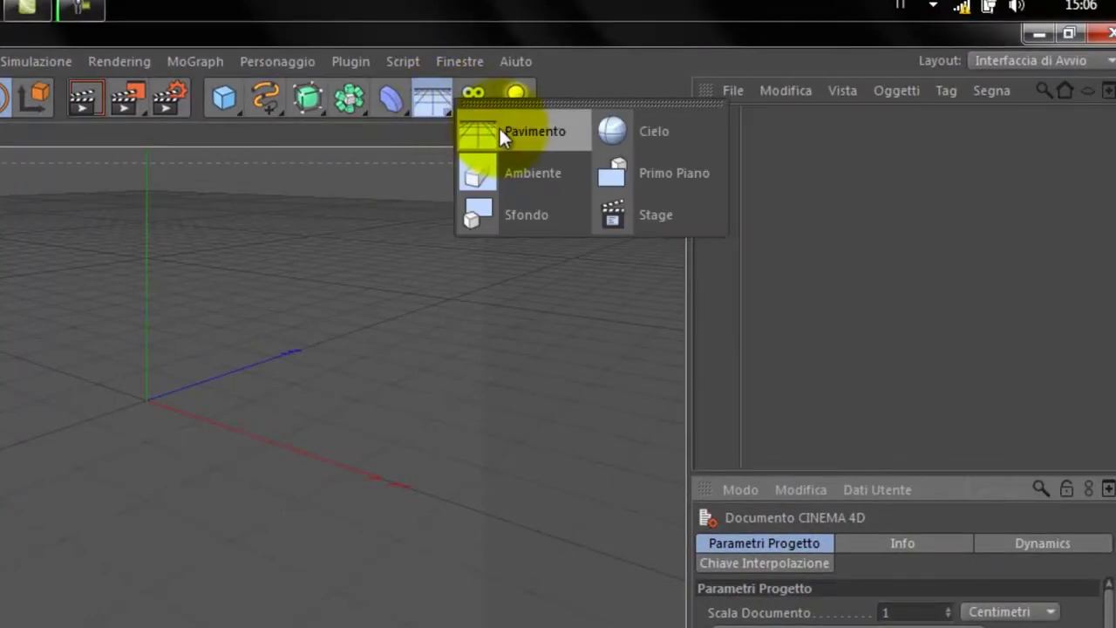
{"action": "left_click", "coordinate": [485, 130]}
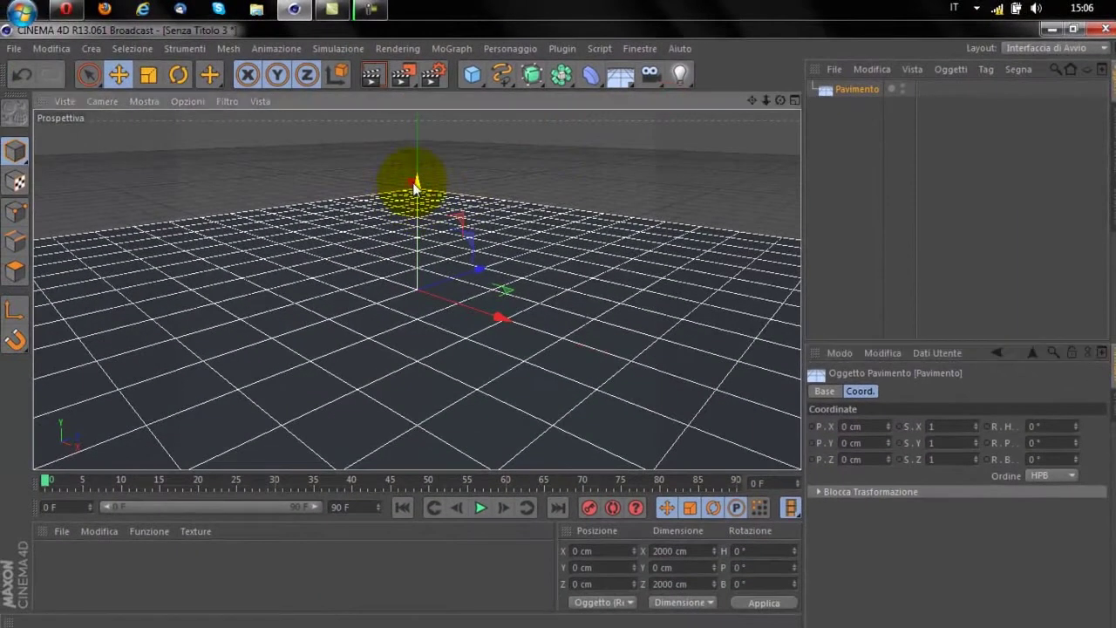
{"action": "left_click_drag", "start_coordinate": [414, 201], "coordinate": [412, 198]}
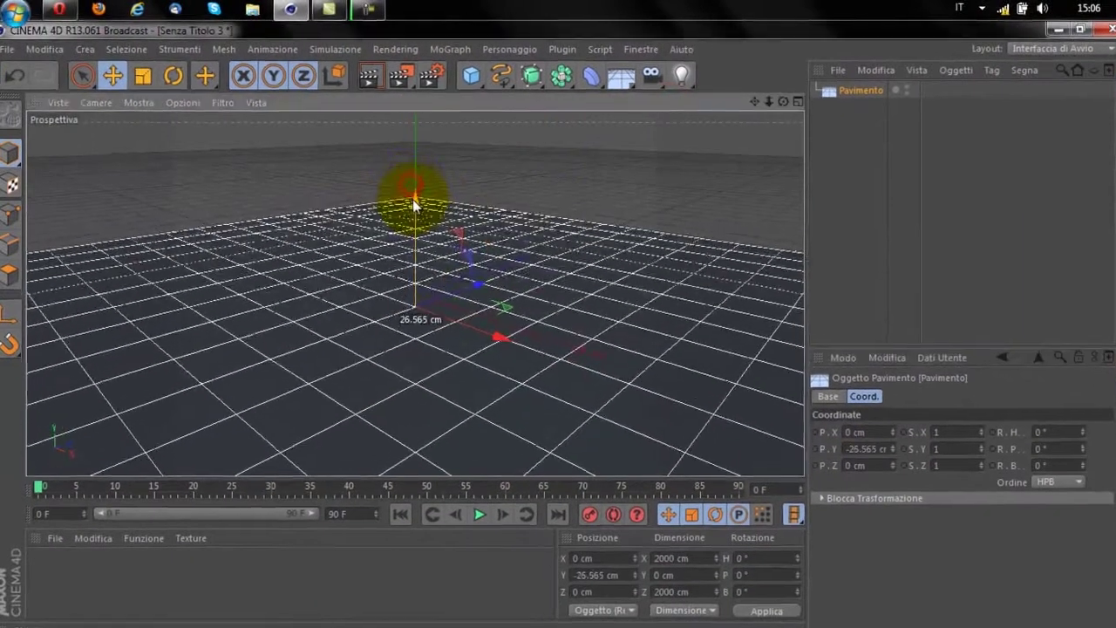
- Add a MoGraph Cloner and rename it Clona Pavimento
{"action": "left_click", "coordinate": [440, 48]}
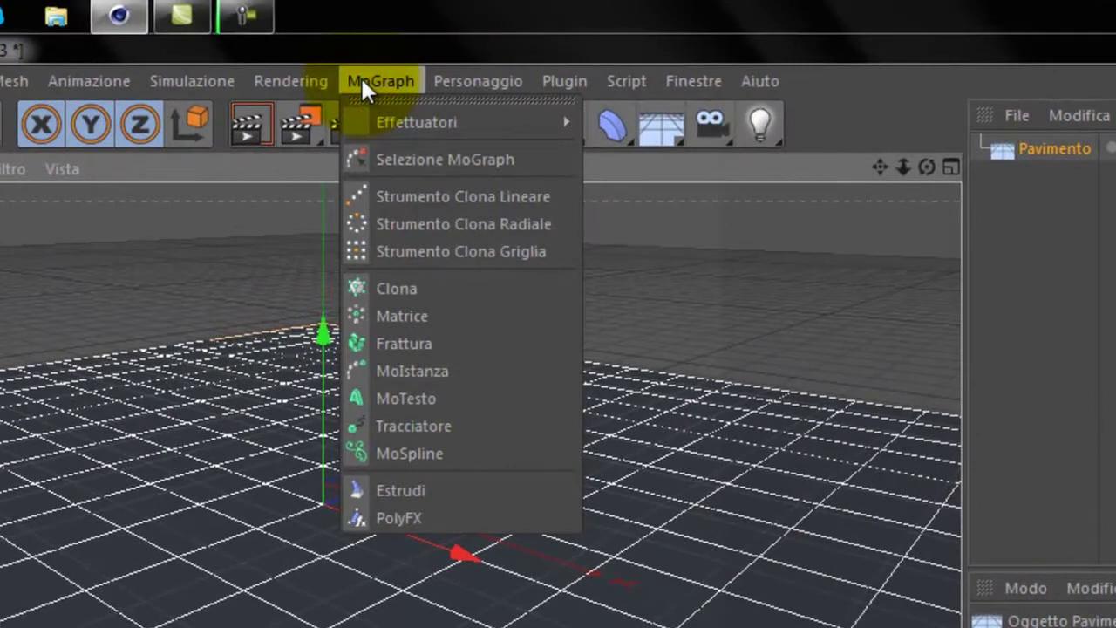
{"action": "left_click", "coordinate": [400, 288]}
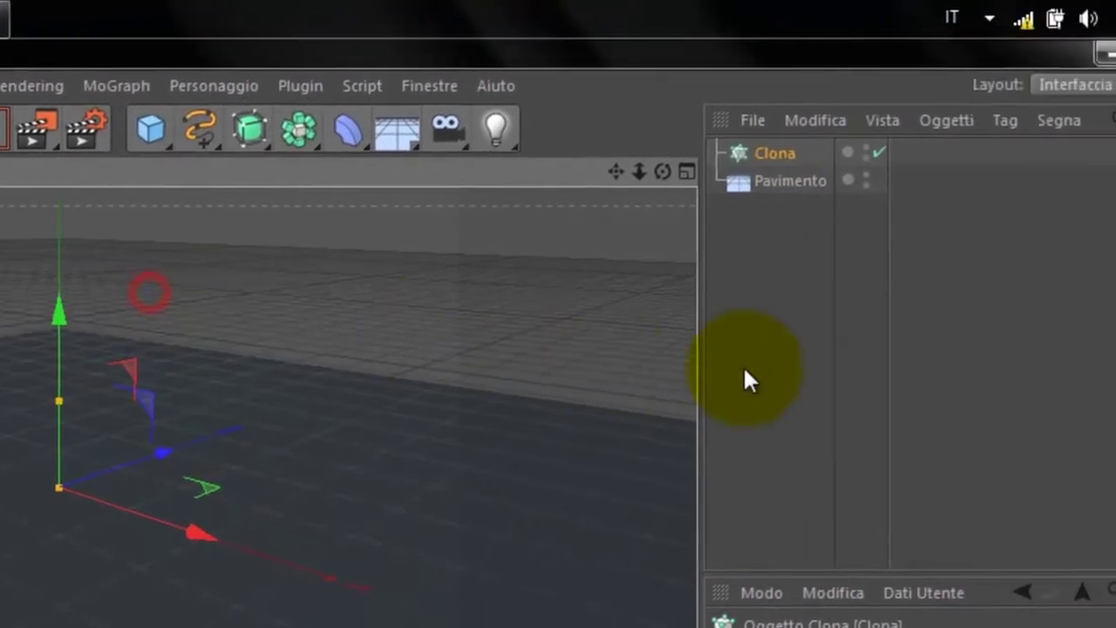
{"action": "left_click", "coordinate": [634, 156]}
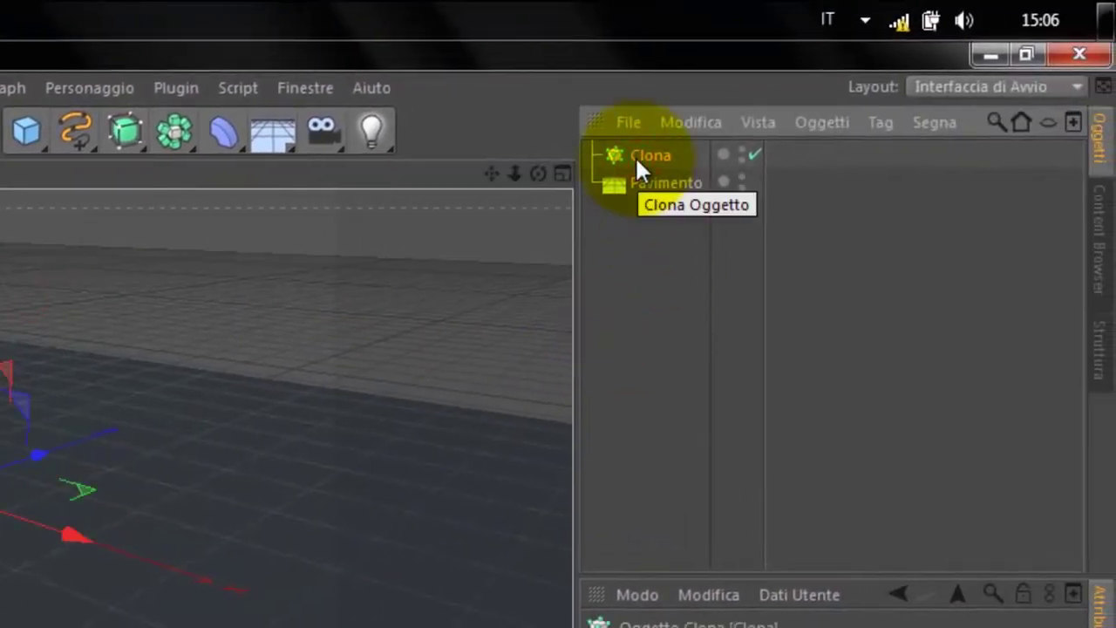
{"action": "double_click", "coordinate": [635, 155]}
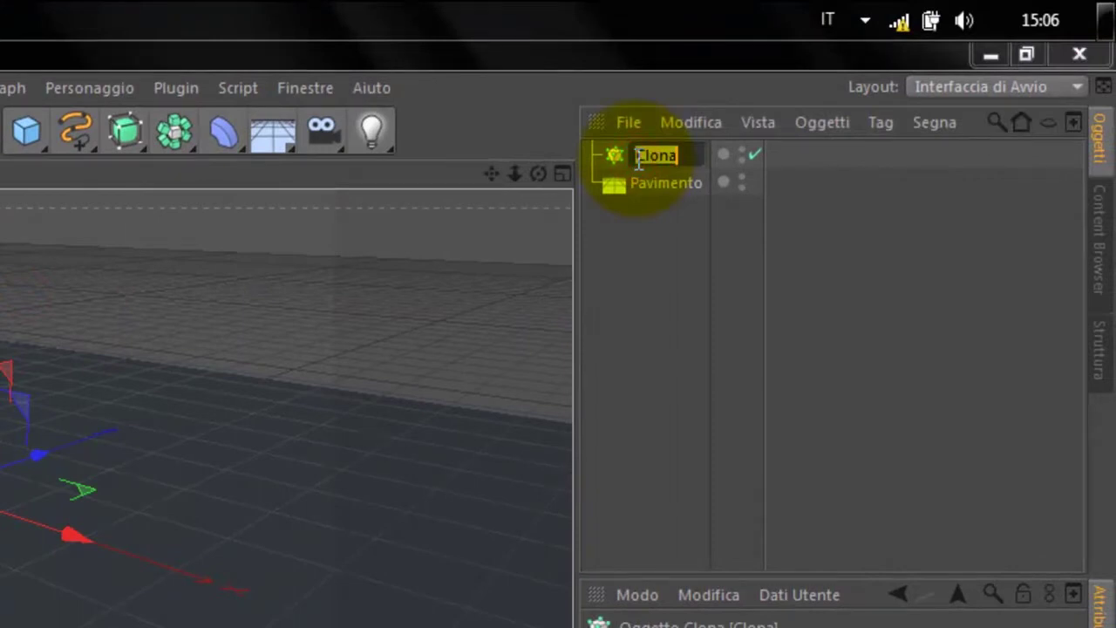
{"action": "key", "text": "Right"}
{"action": "type", "text": "Pavimento"}
{"action": "key", "text": "Return"}
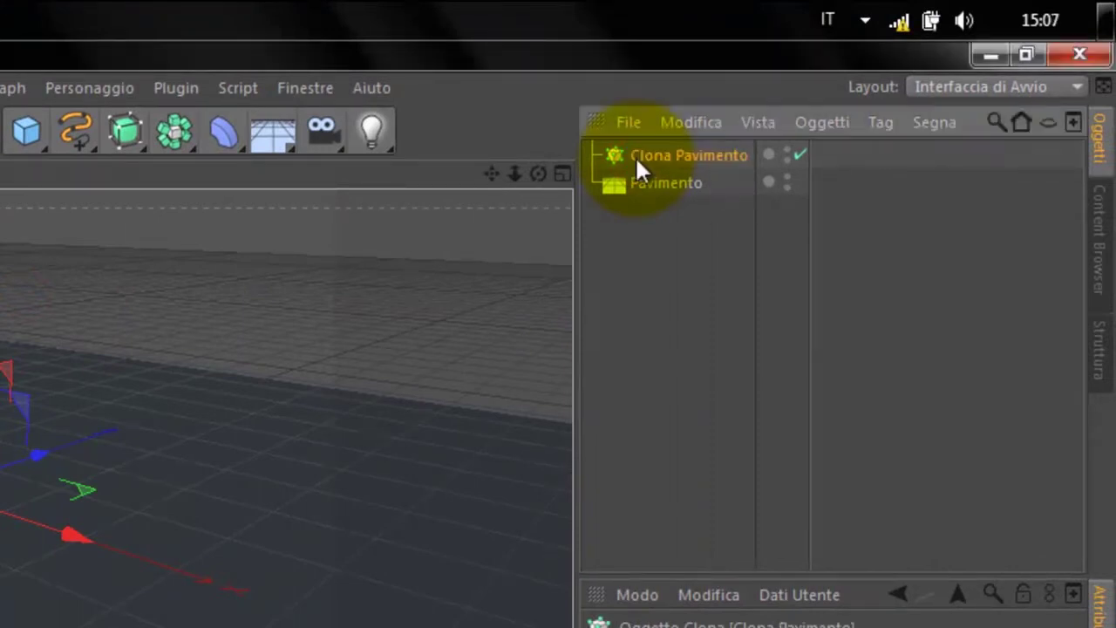
- Nest the Pavimento floor under Clona Pavimento and lower its clone count to 1
{"action": "left_click", "coordinate": [733, 279]}
{"action": "left_click", "coordinate": [676, 186]}
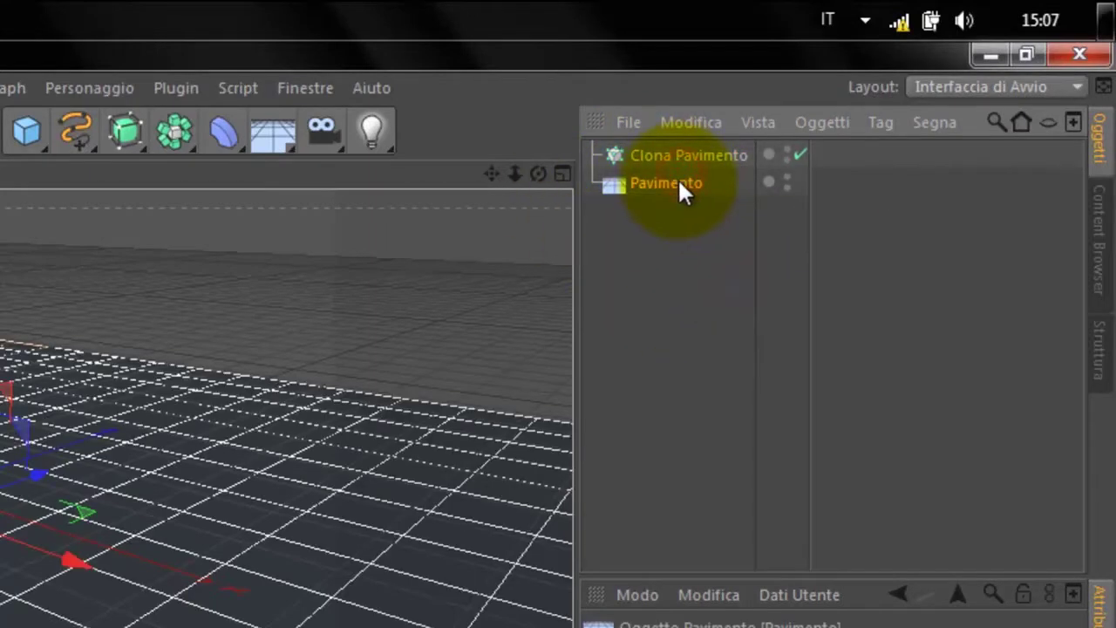
{"action": "left_click_drag", "start_coordinate": [672, 182], "coordinate": [666, 153]}
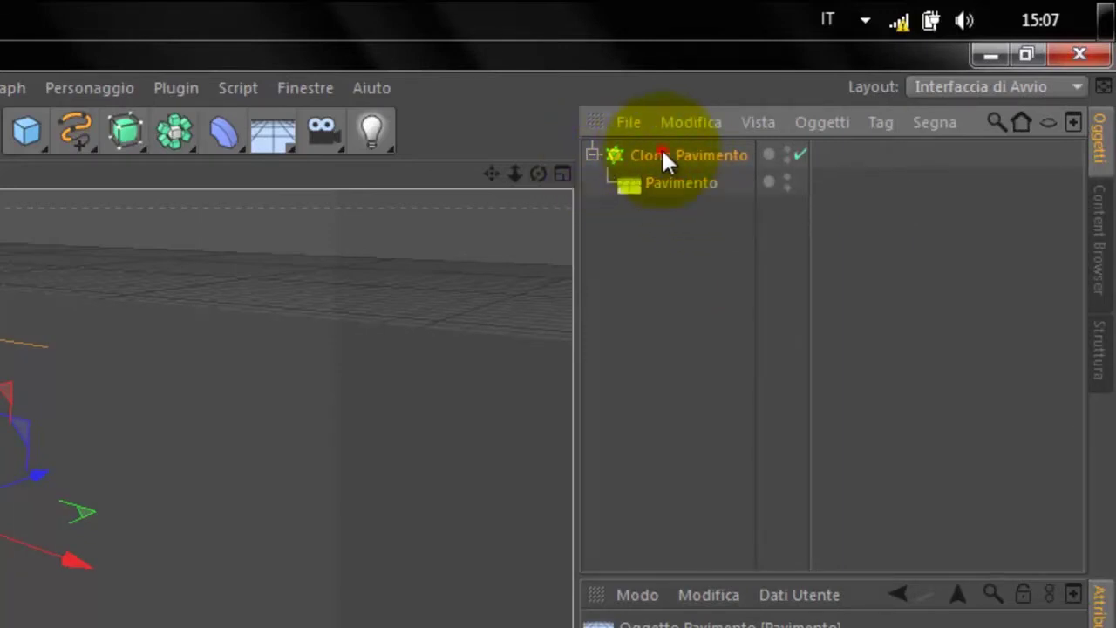
{"action": "left_click", "coordinate": [663, 155]}
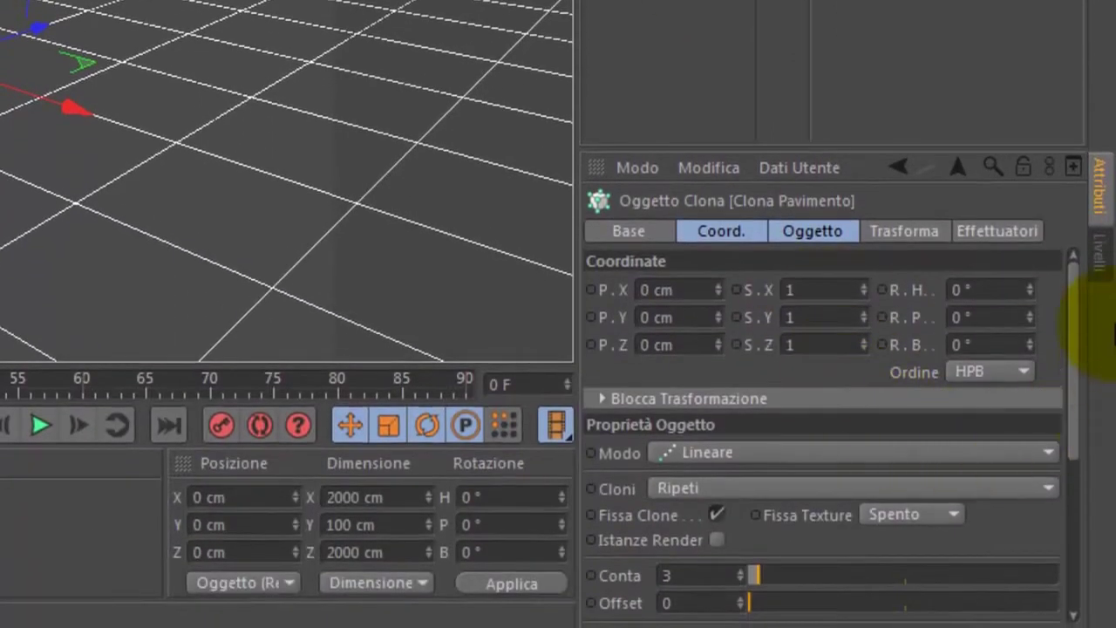
{"action": "left_click_drag", "start_coordinate": [1074, 311], "coordinate": [1062, 390]}
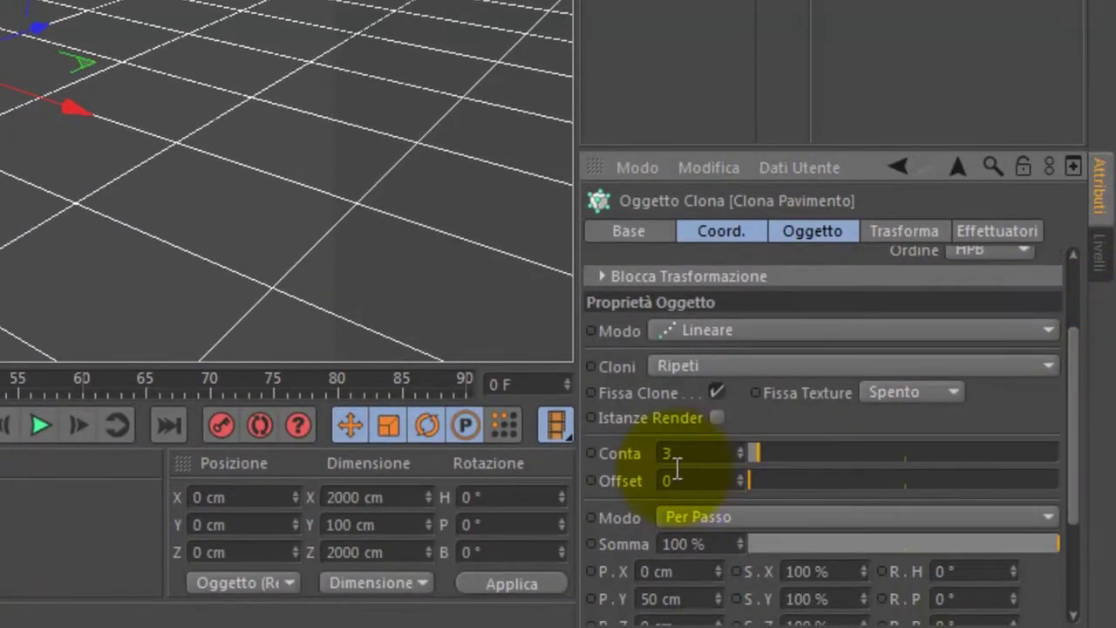
{"action": "left_click", "coordinate": [739, 456]}
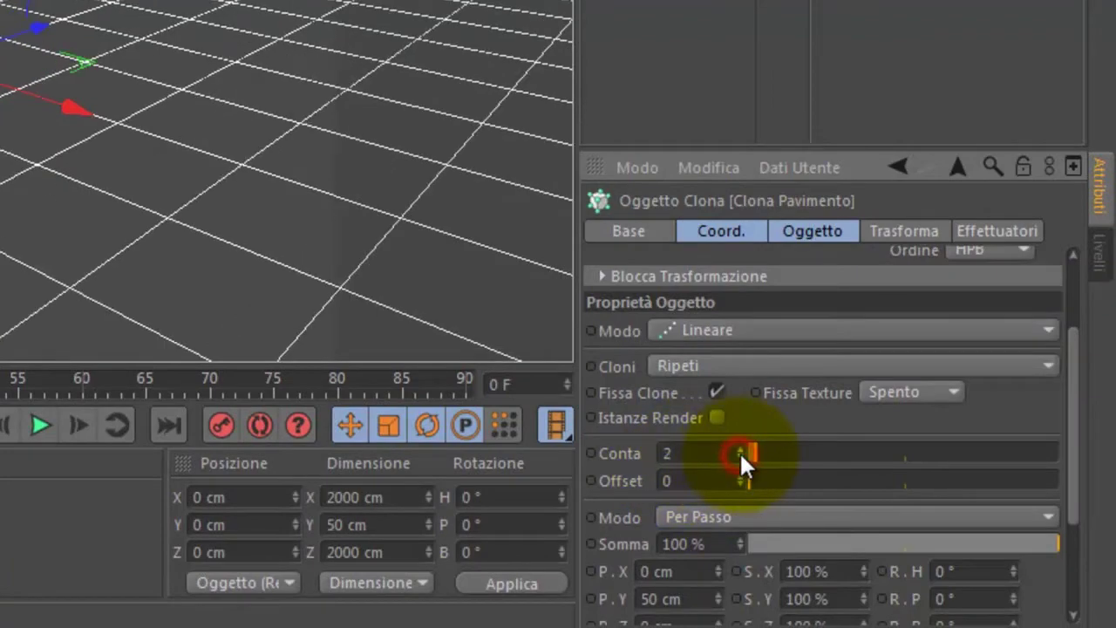
{"action": "left_click", "coordinate": [740, 456]}
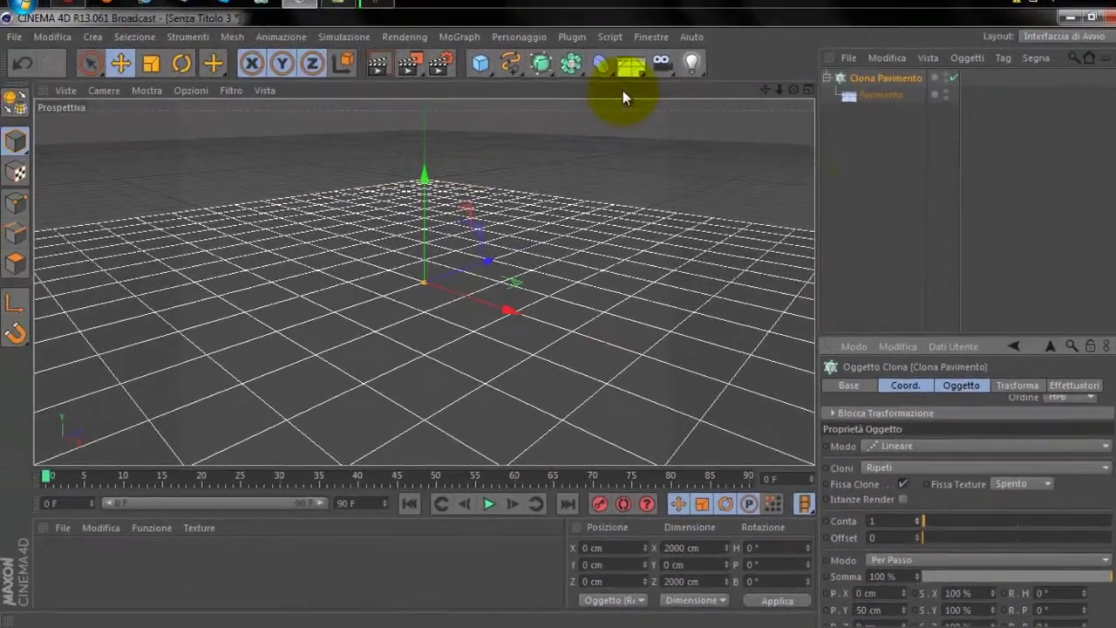
{"action": "left_click", "coordinate": [960, 163]}
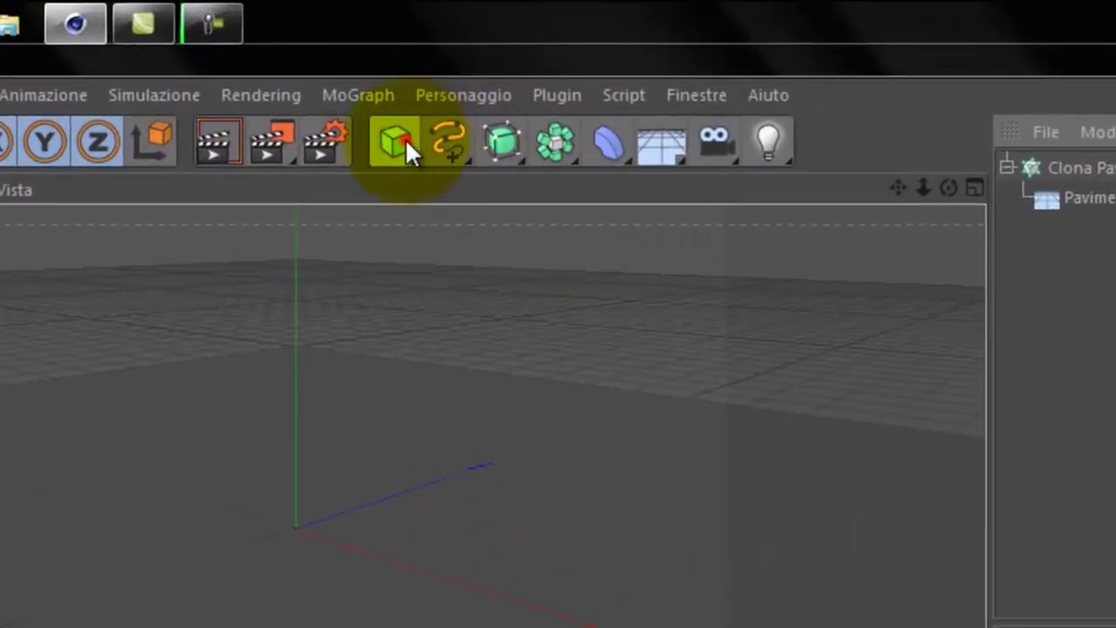
- Add a sphere, lift it above the floor and shrink it to a small ball
{"action": "left_click", "coordinate": [406, 146]}
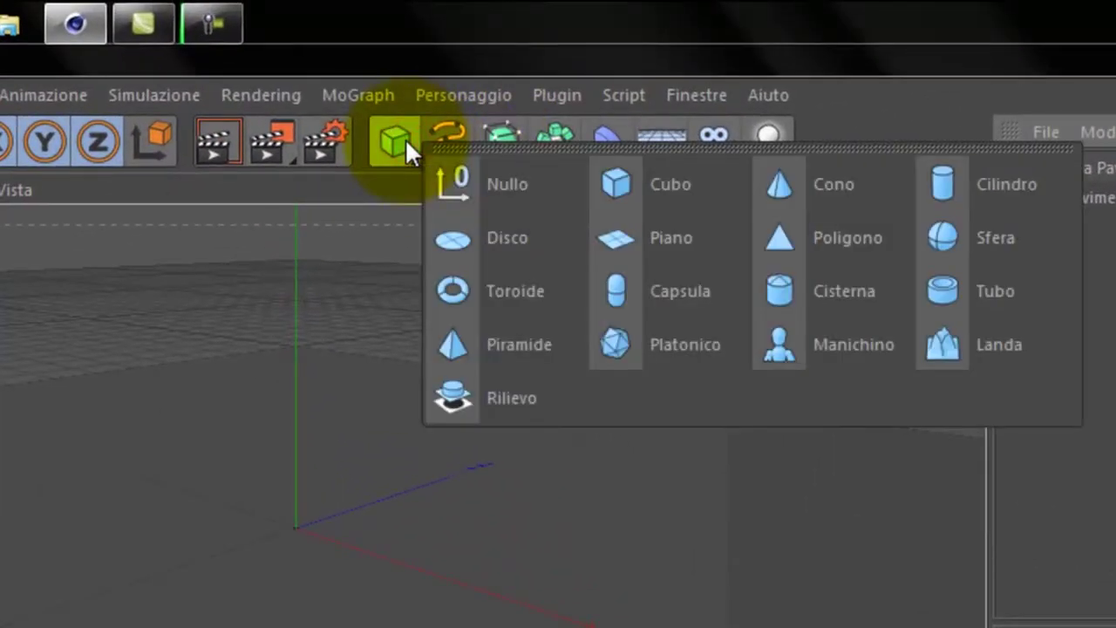
{"action": "left_click", "coordinate": [976, 239]}
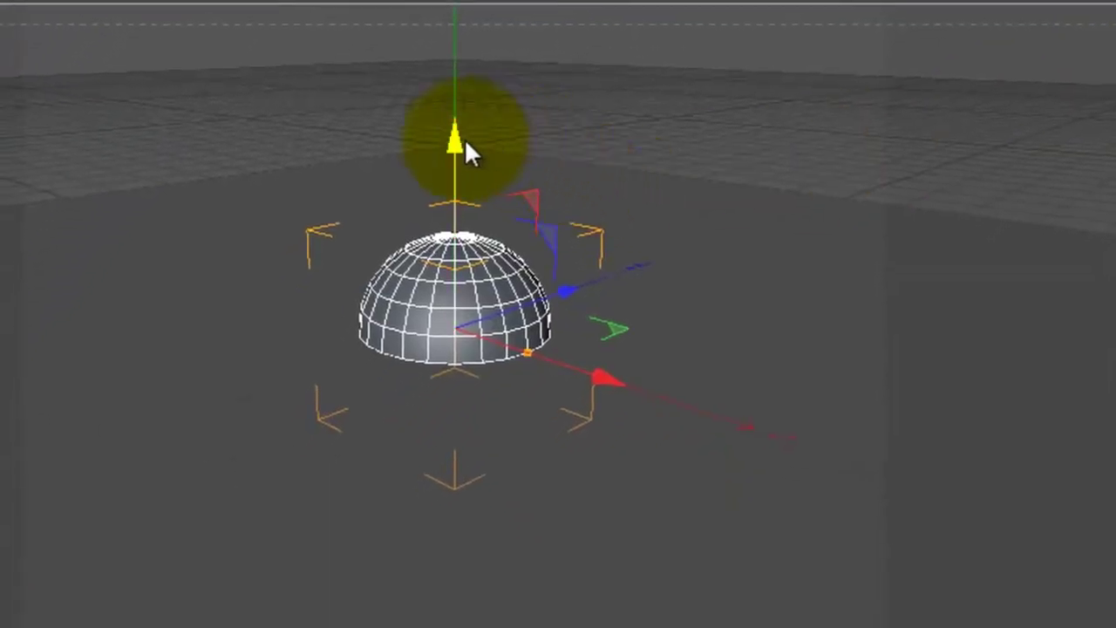
{"action": "left_click_drag", "start_coordinate": [464, 139], "coordinate": [464, 40]}
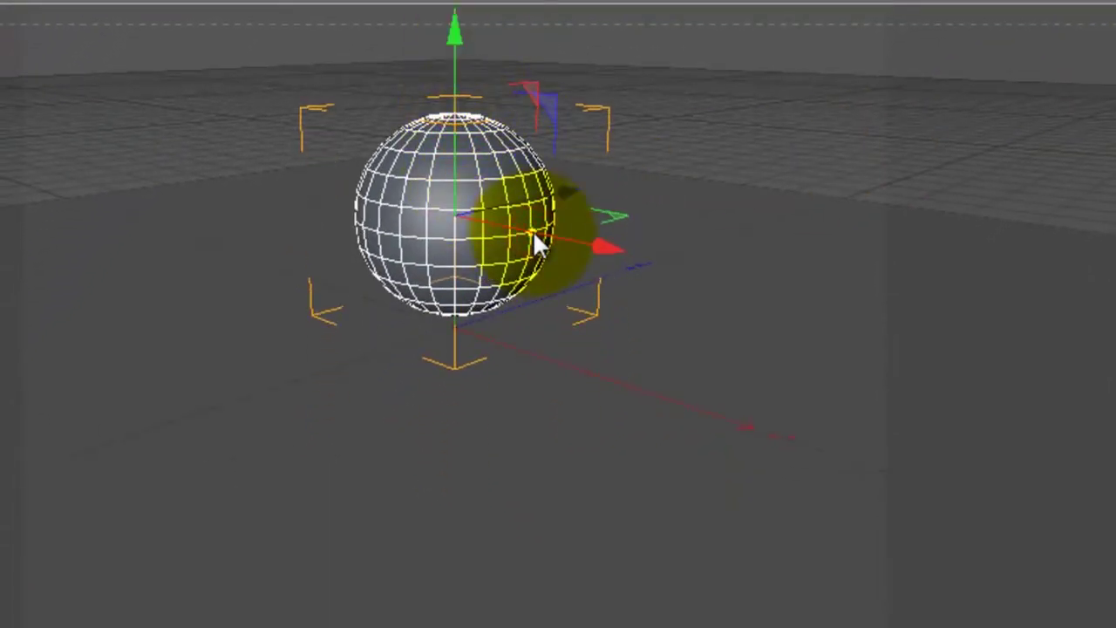
{"action": "left_click_drag", "start_coordinate": [531, 228], "coordinate": [478, 215]}
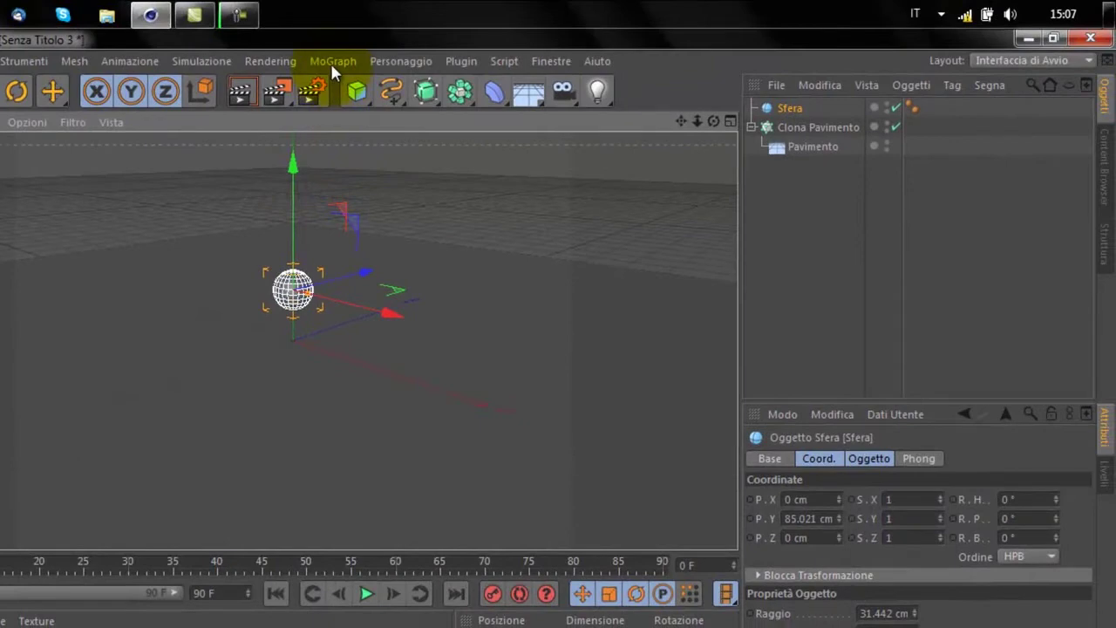
- Add a second Cloner and rename it Clona Sfera
{"action": "left_click", "coordinate": [330, 60]}
{"action": "left_click", "coordinate": [365, 212]}
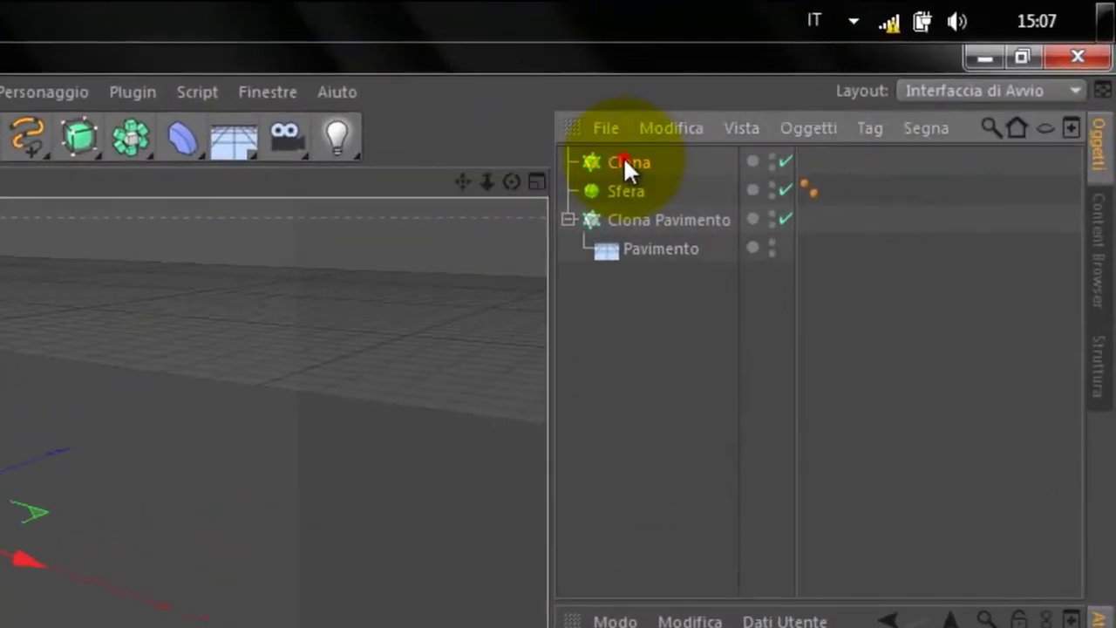
{"action": "double_click", "coordinate": [624, 162]}
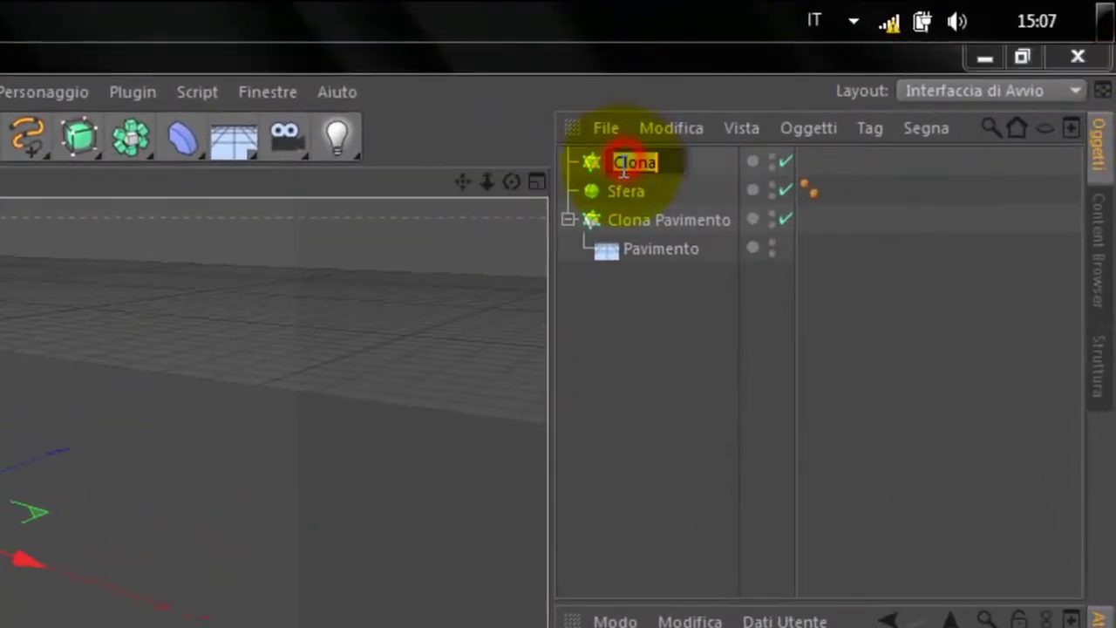
{"action": "type", "text": "Sfera"}
{"action": "key", "text": "Return"}
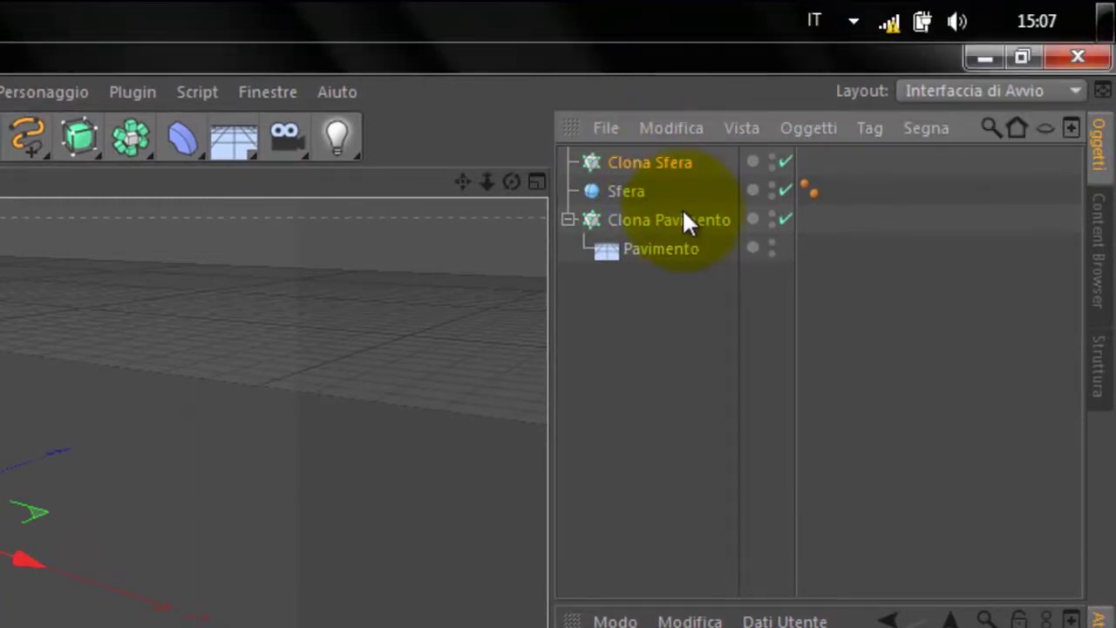
- Nest Sfera under Clona Sfera and lift the sphere slightly
{"action": "left_click", "coordinate": [590, 349]}
{"action": "left_click", "coordinate": [643, 192]}
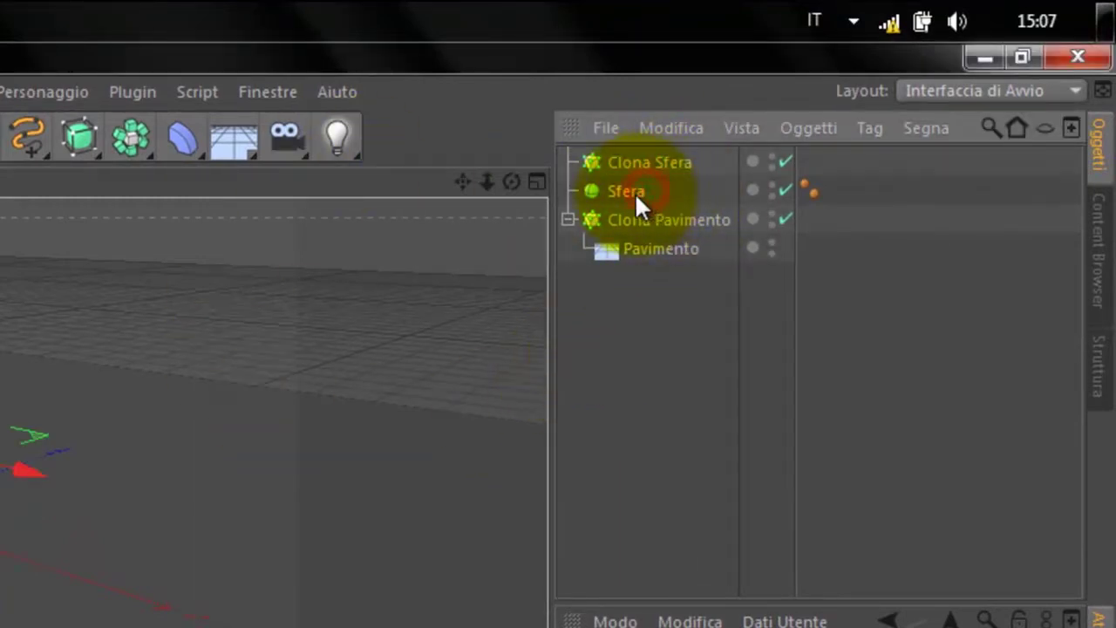
{"action": "left_click_drag", "start_coordinate": [635, 187], "coordinate": [644, 161]}
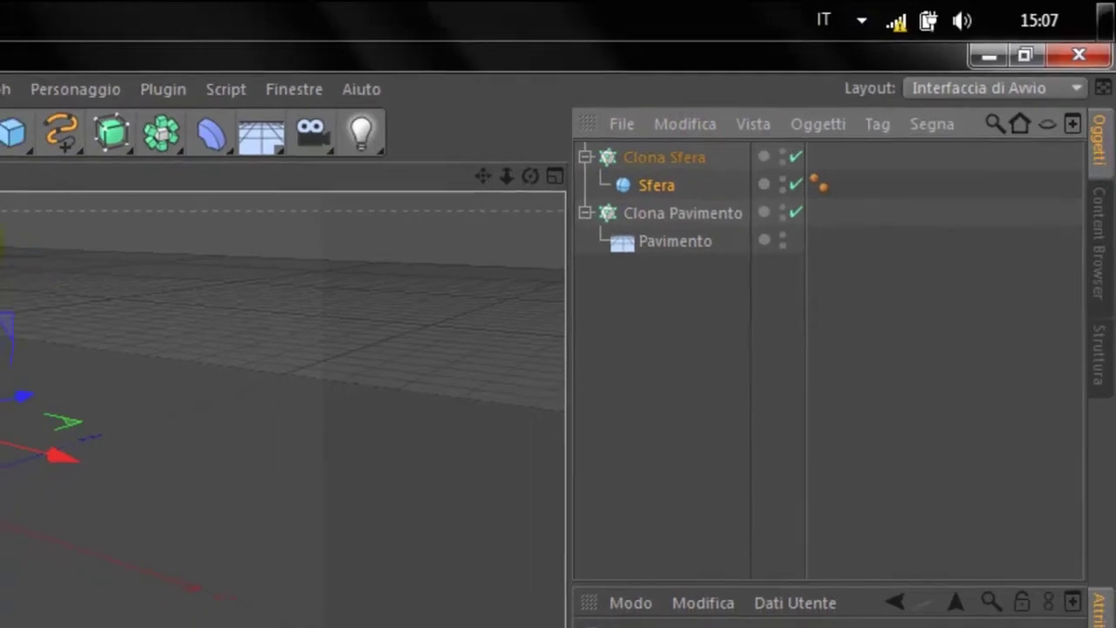
{"action": "left_click_drag", "start_coordinate": [68, 204], "coordinate": [89, 187]}
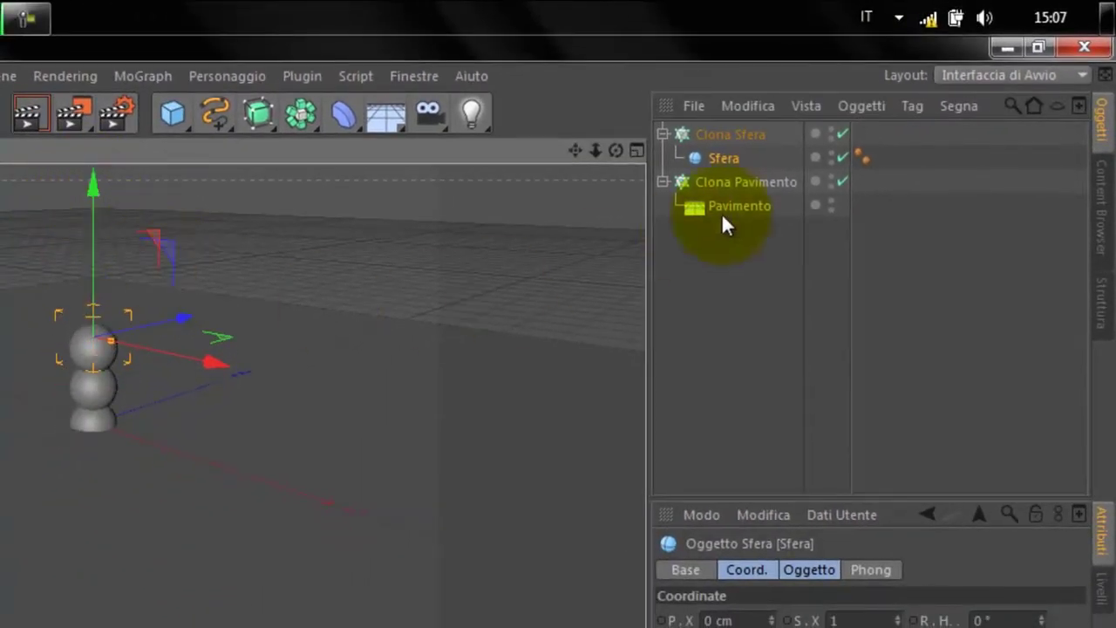
{"action": "left_click", "coordinate": [711, 136]}
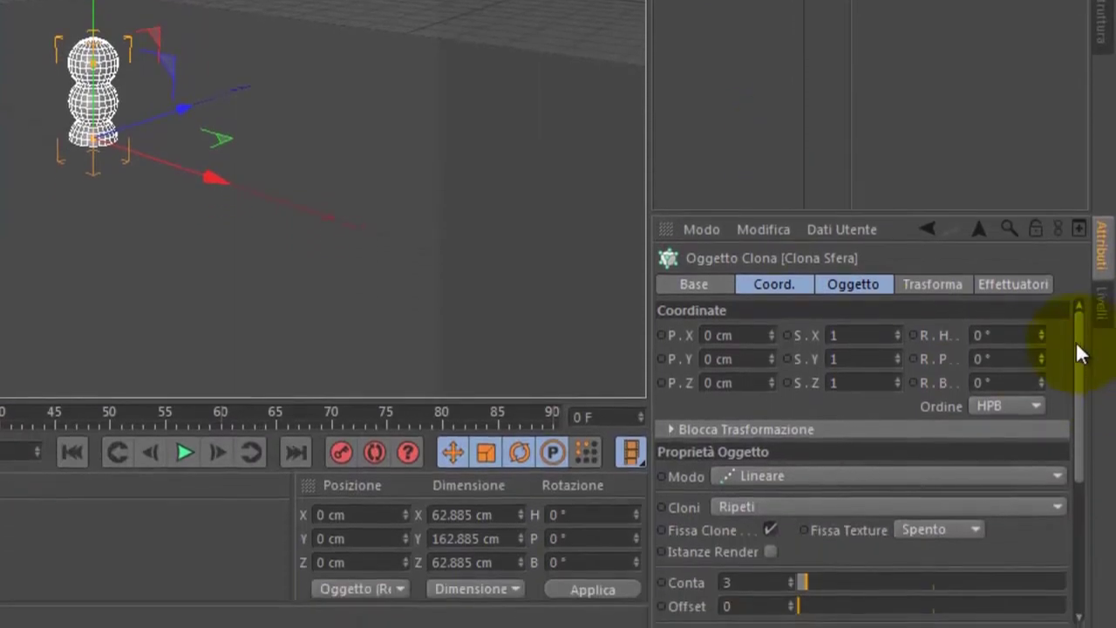
- Set Clona Sfera's count to 15 and its mode to Schiera Griglia
{"action": "left_click_drag", "start_coordinate": [1078, 341], "coordinate": [1078, 404]}
{"action": "double_click", "coordinate": [755, 471]}
{"action": "type", "text": "15"}
{"action": "key", "text": "Return"}
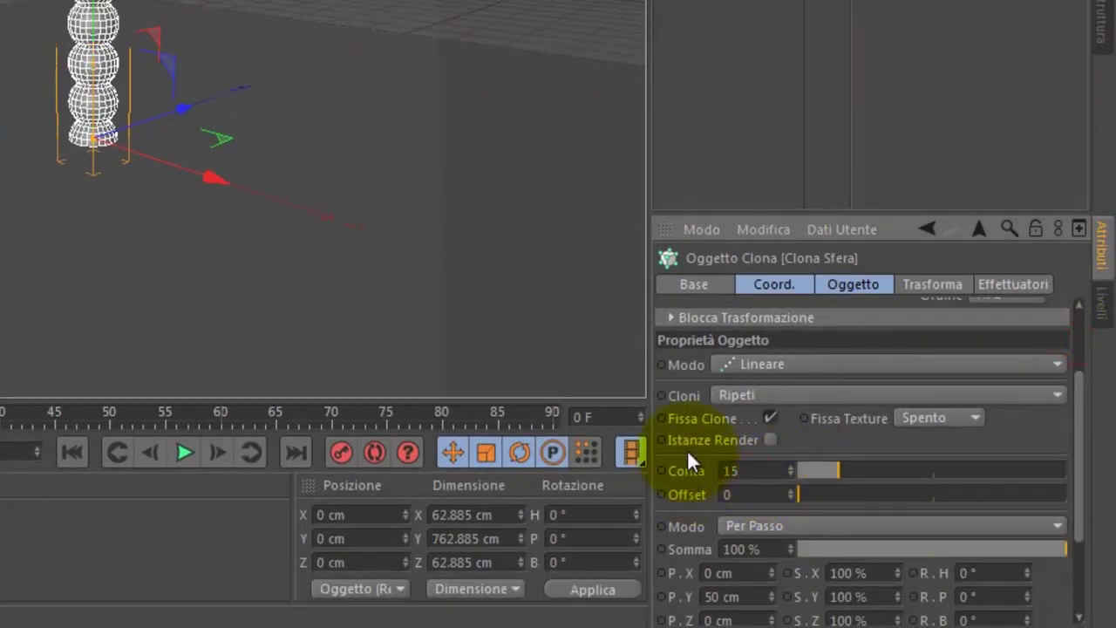
{"action": "left_click", "coordinate": [785, 364]}
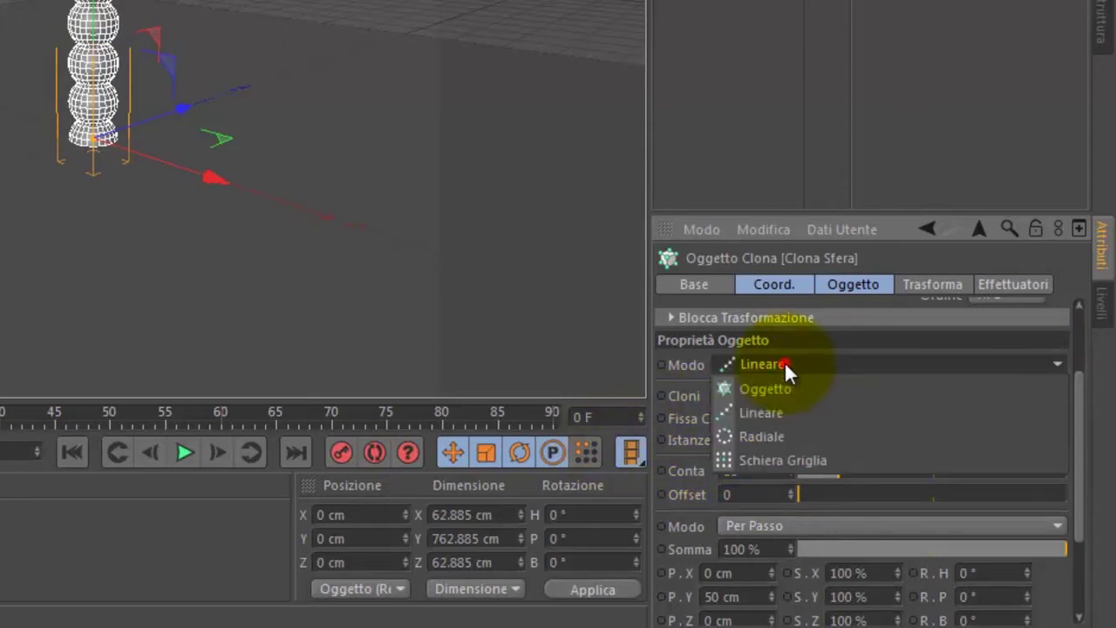
{"action": "left_click", "coordinate": [800, 468]}
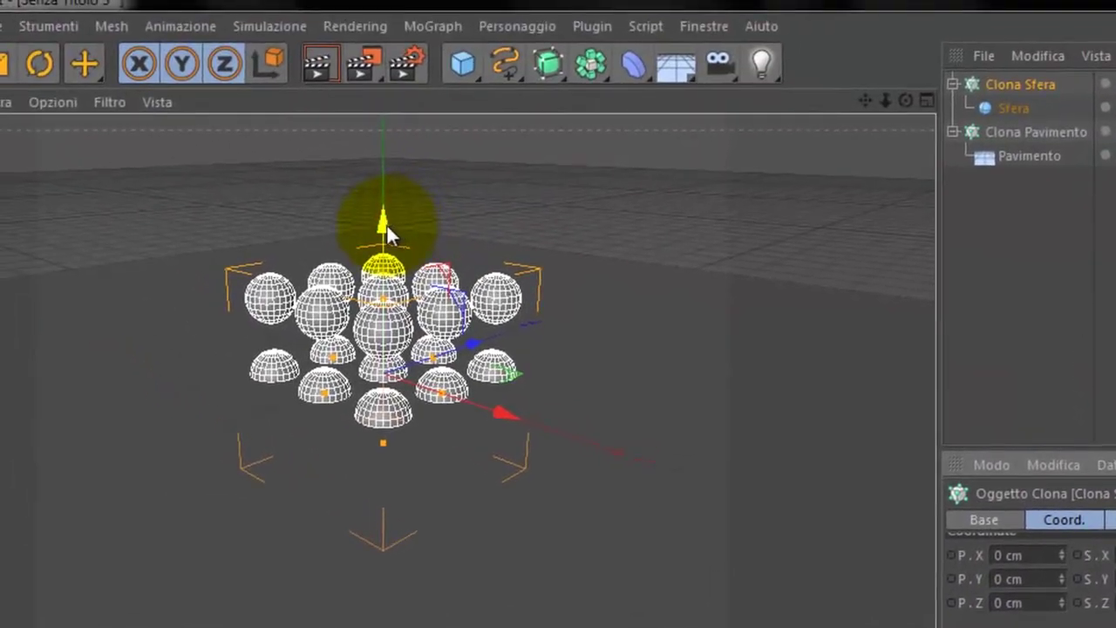
- Raise the sphere grid above the floor and add a Casuale random effector
{"action": "left_click_drag", "start_coordinate": [386, 223], "coordinate": [393, 91]}
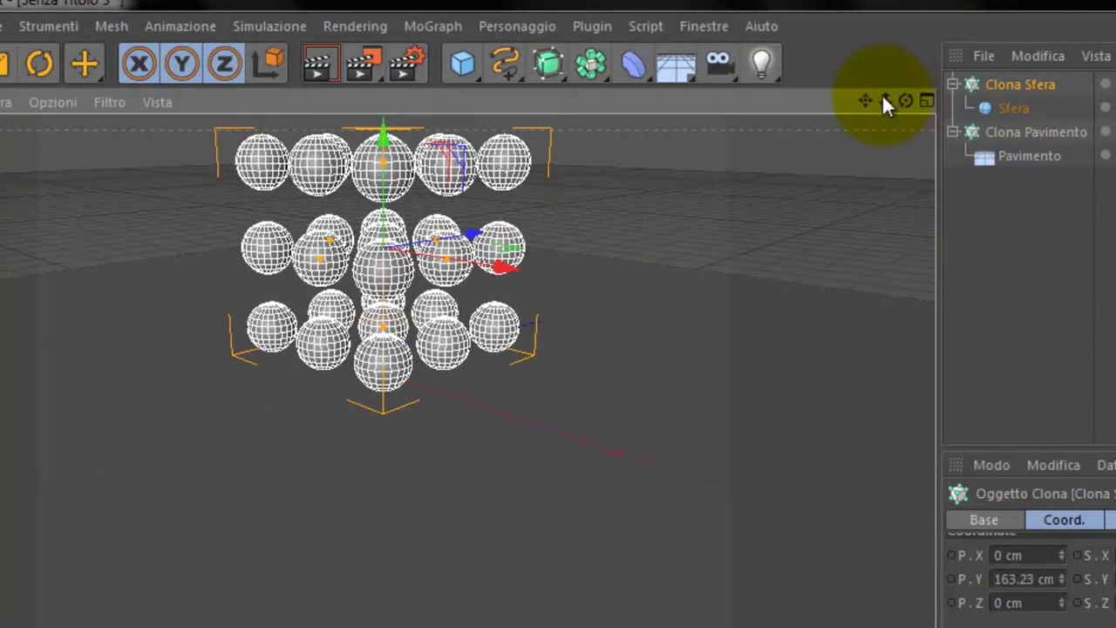
{"action": "left_click_drag", "start_coordinate": [885, 102], "coordinate": [594, 425]}
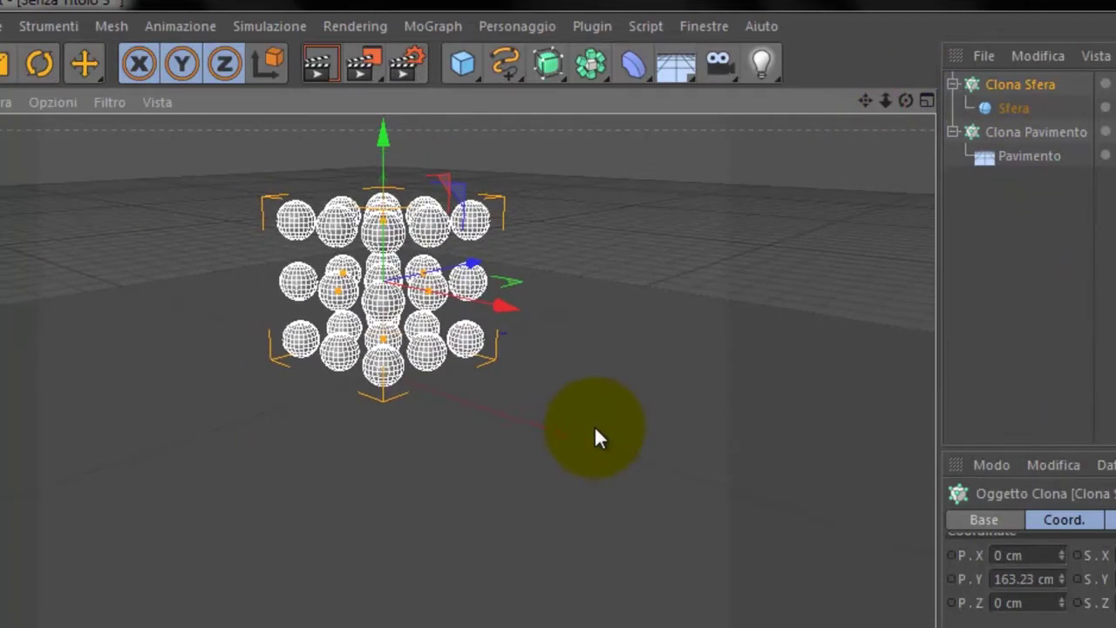
{"action": "left_click", "coordinate": [986, 207]}
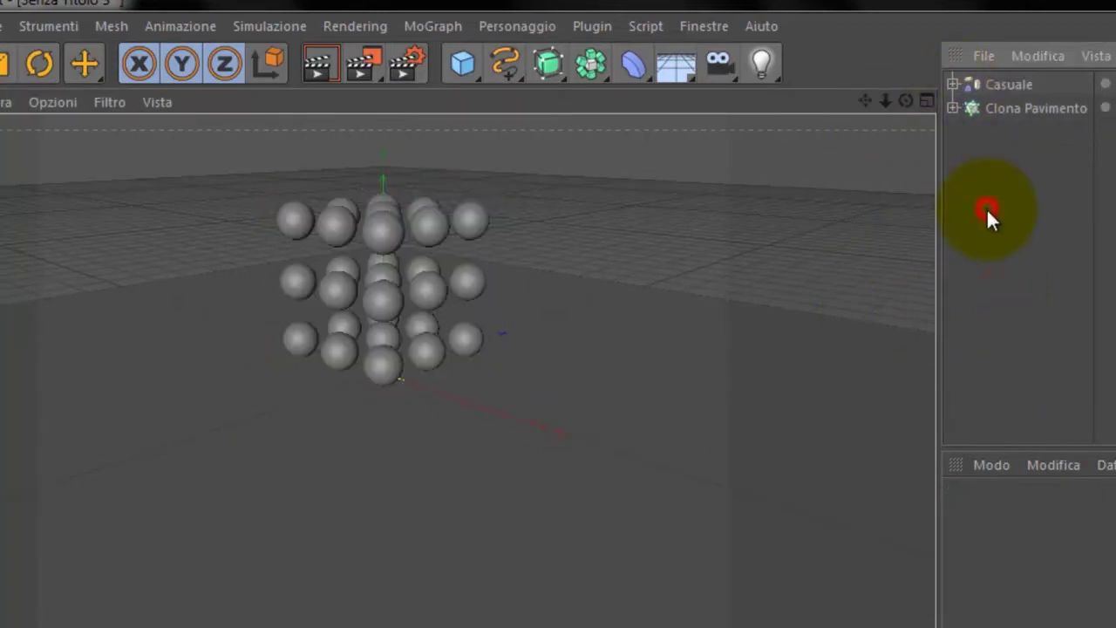
- Give Clona Sfera a Crea Corpo Rigido rigid-body dynamics tag
{"action": "left_click", "coordinate": [948, 83]}
{"action": "left_click", "coordinate": [953, 84]}
{"action": "left_click", "coordinate": [953, 84]}
{"action": "left_click", "coordinate": [1008, 105]}
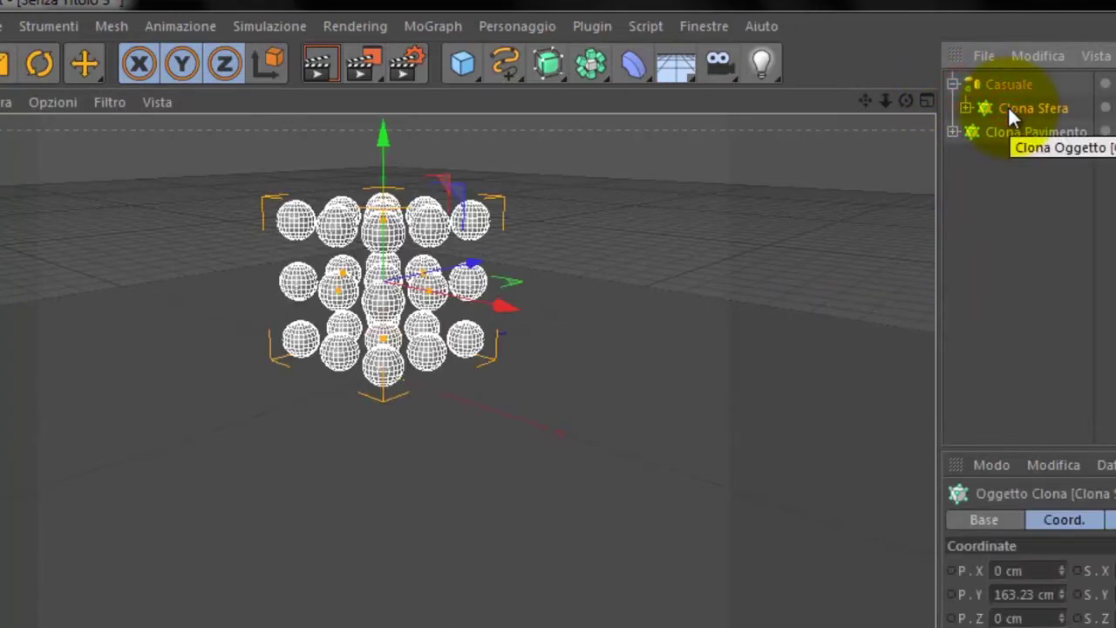
{"action": "right_click", "coordinate": [1008, 105]}
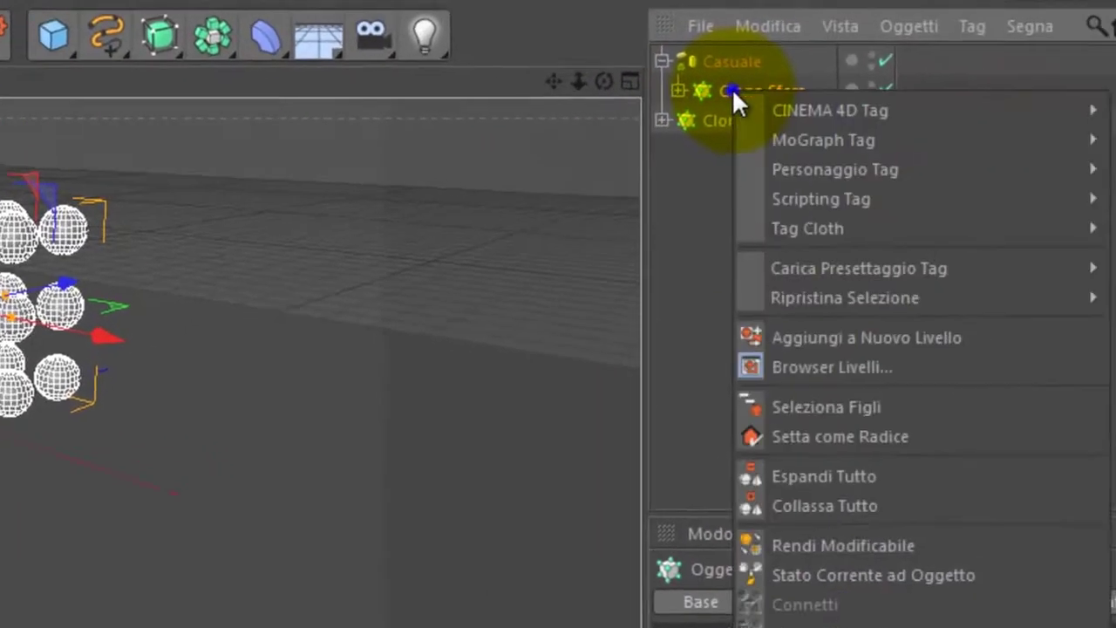
{"action": "mouse_move", "coordinate": [650, 233]}
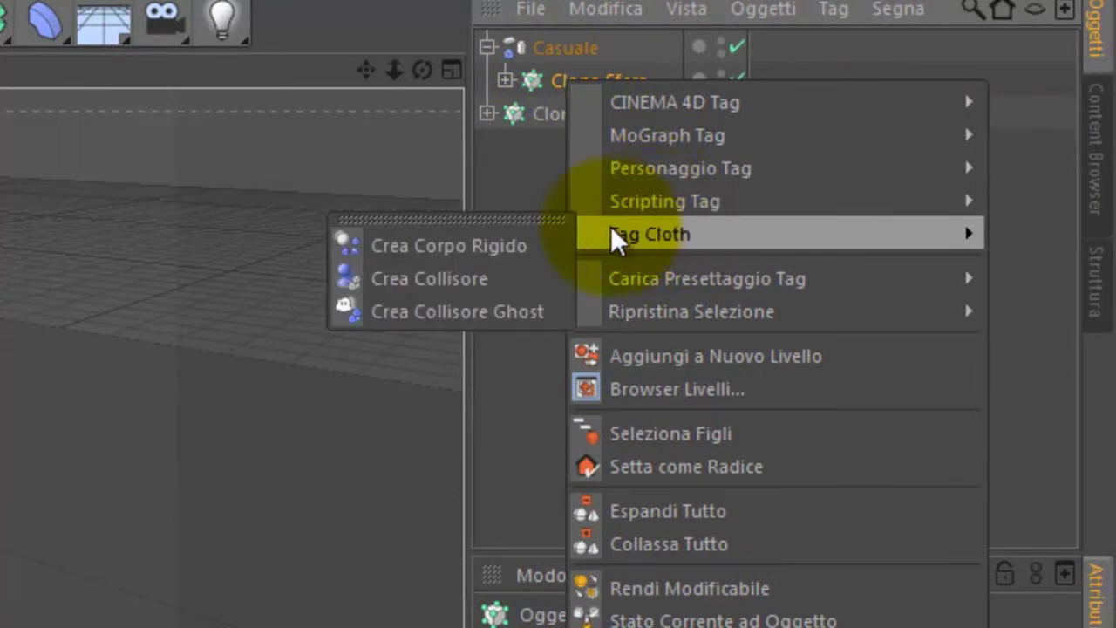
{"action": "left_click", "coordinate": [504, 253]}
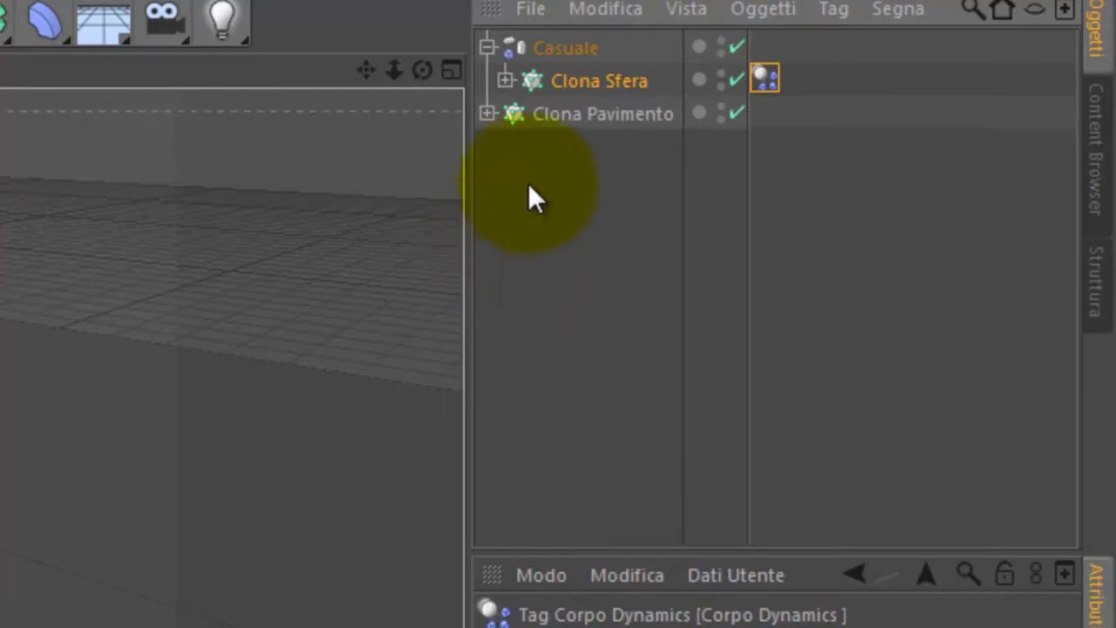
- Give Clona Pavimento a Crea Collisore collider tag
{"action": "left_click", "coordinate": [536, 118]}
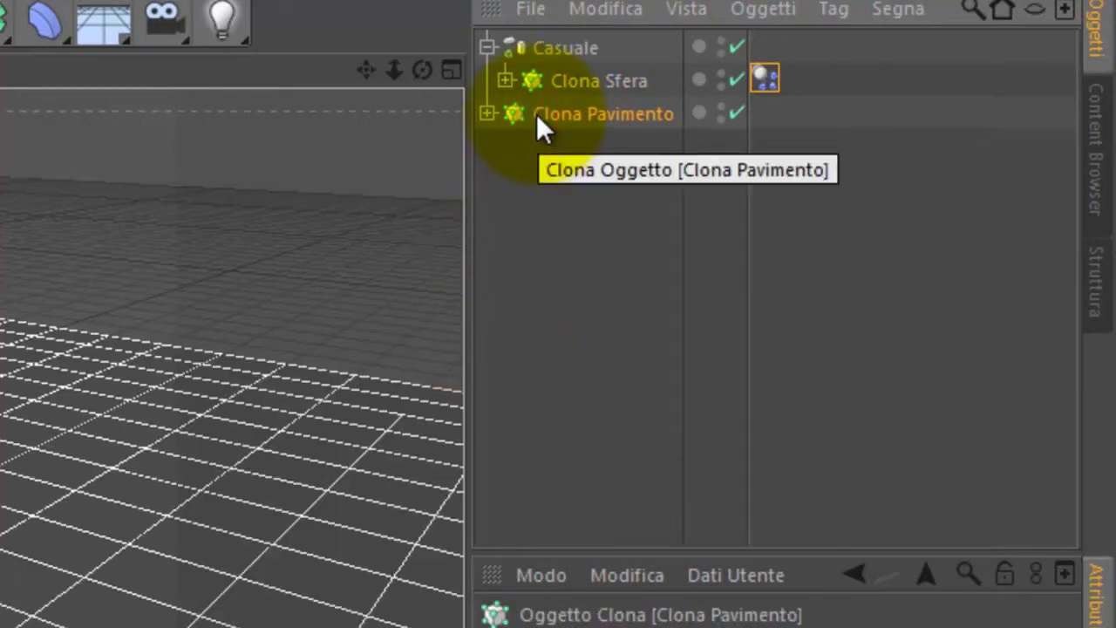
{"action": "right_click", "coordinate": [534, 114]}
{"action": "mouse_move", "coordinate": [617, 268]}
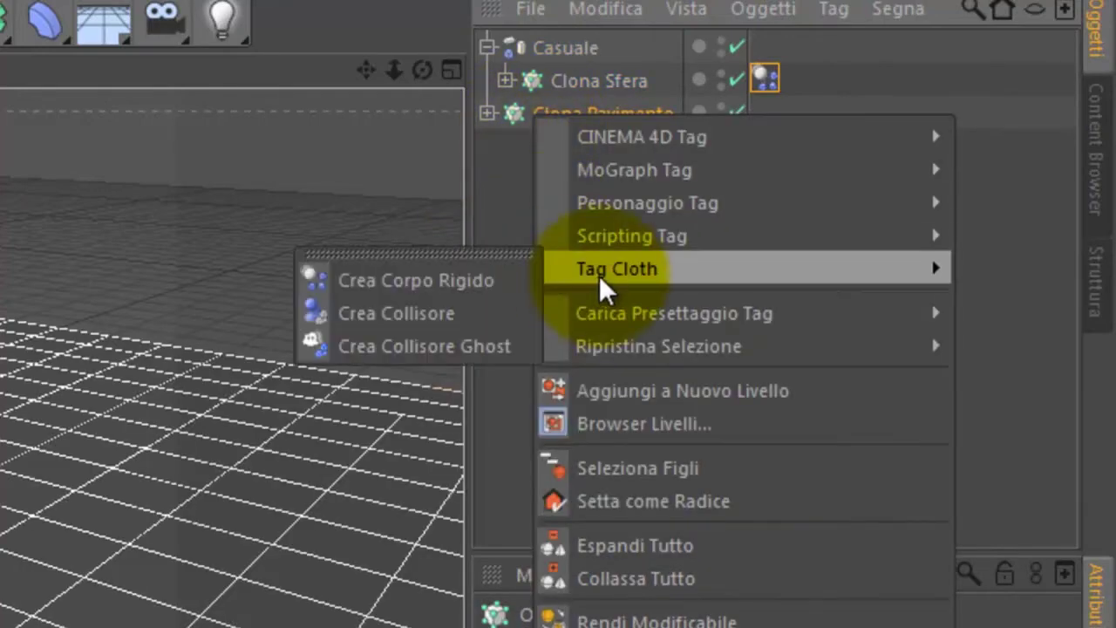
{"action": "left_click", "coordinate": [479, 309]}
{"action": "left_click", "coordinate": [1010, 170]}
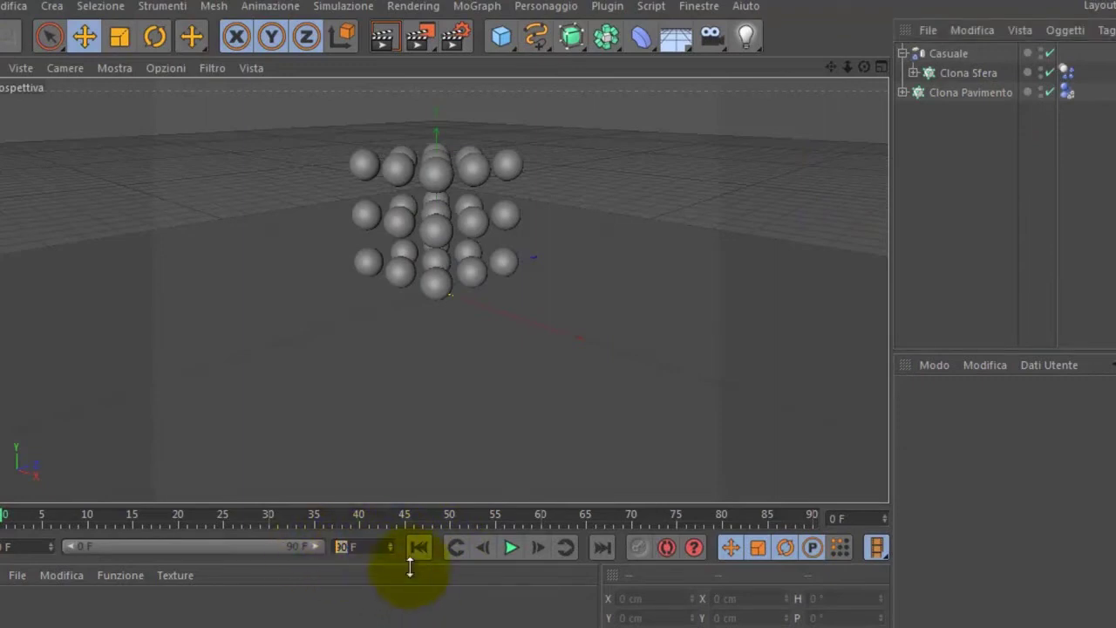
- Set the timeline's last frame to 300
{"action": "type", "text": "0"}
{"action": "key", "text": "Return"}
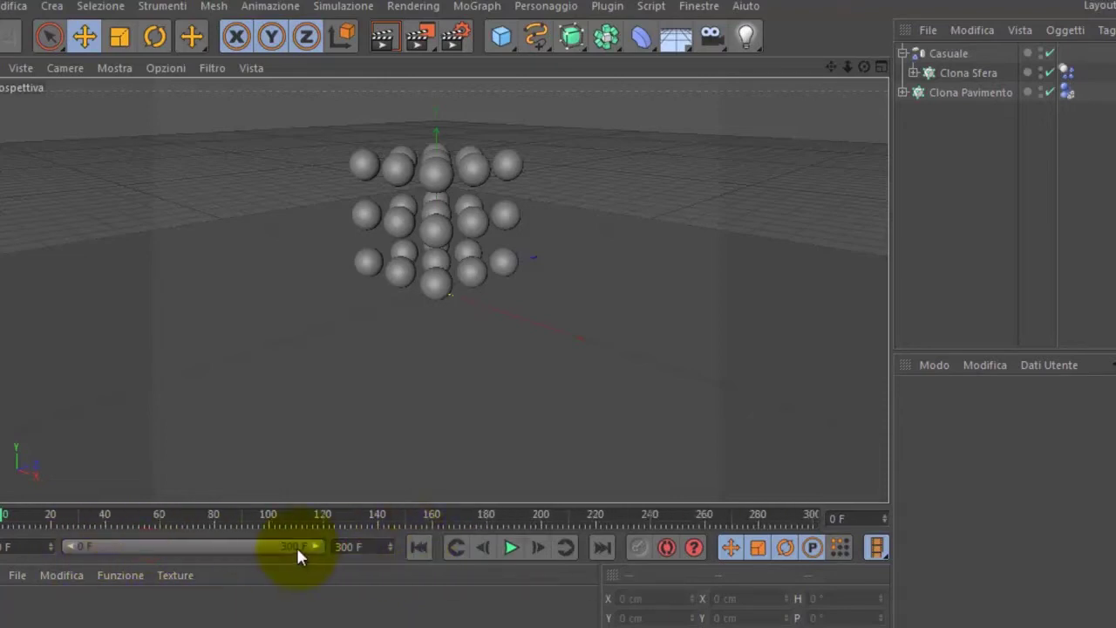
{"action": "left_click", "coordinate": [944, 79]}
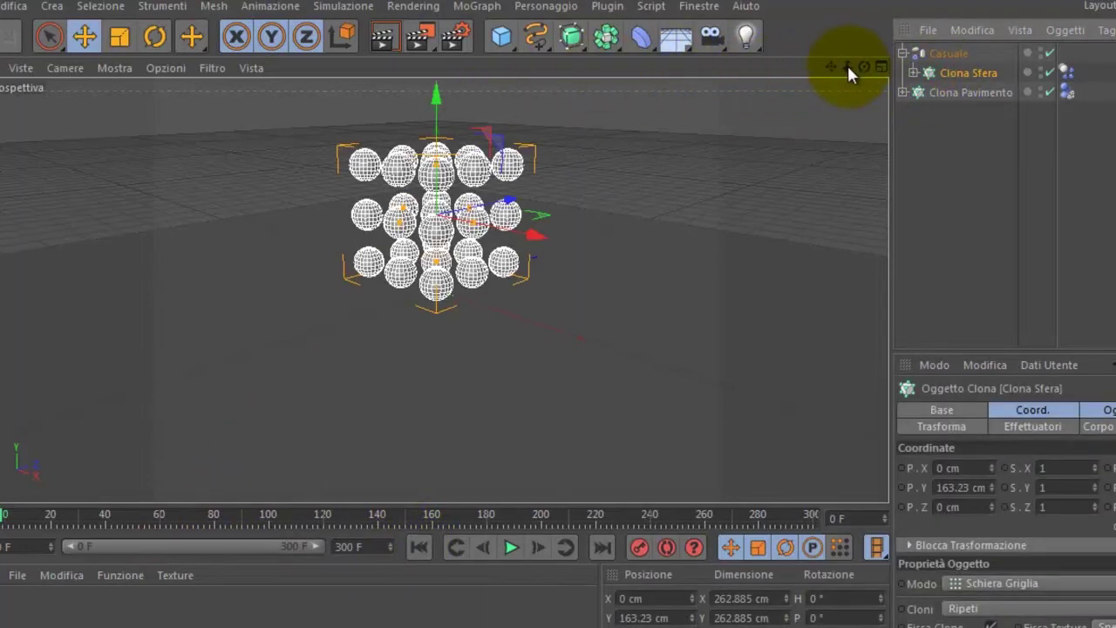
- Raise Clona Sfera to about 741 cm on Y and start the simulation
{"action": "left_click_drag", "start_coordinate": [847, 65], "coordinate": [609, 331]}
{"action": "left_click_drag", "start_coordinate": [833, 70], "coordinate": [610, 343]}
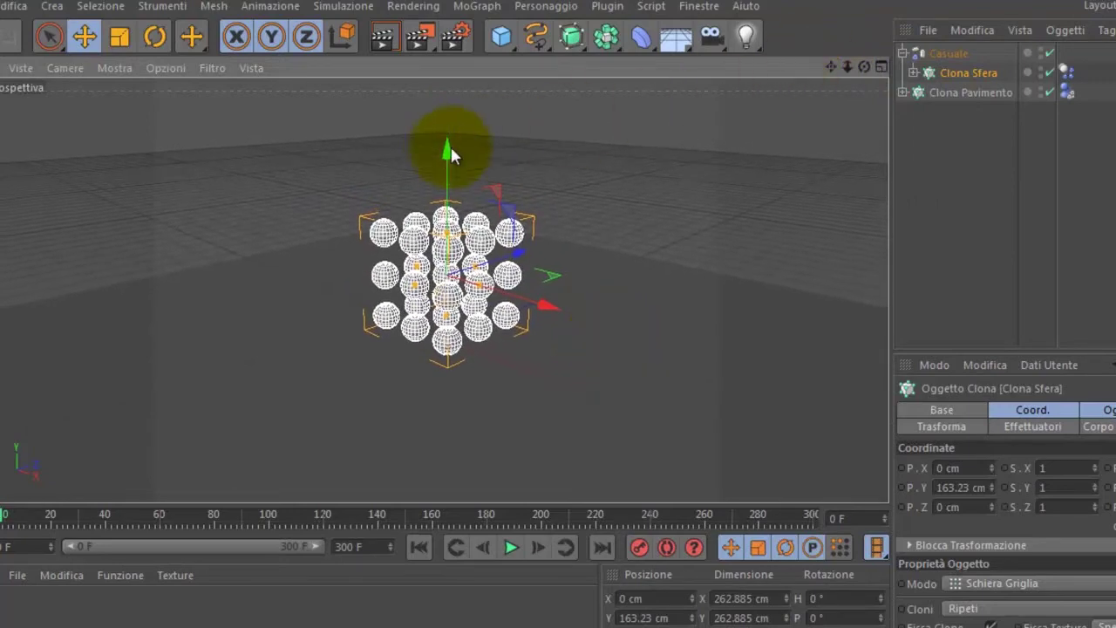
{"action": "left_click_drag", "start_coordinate": [447, 159], "coordinate": [608, 341]}
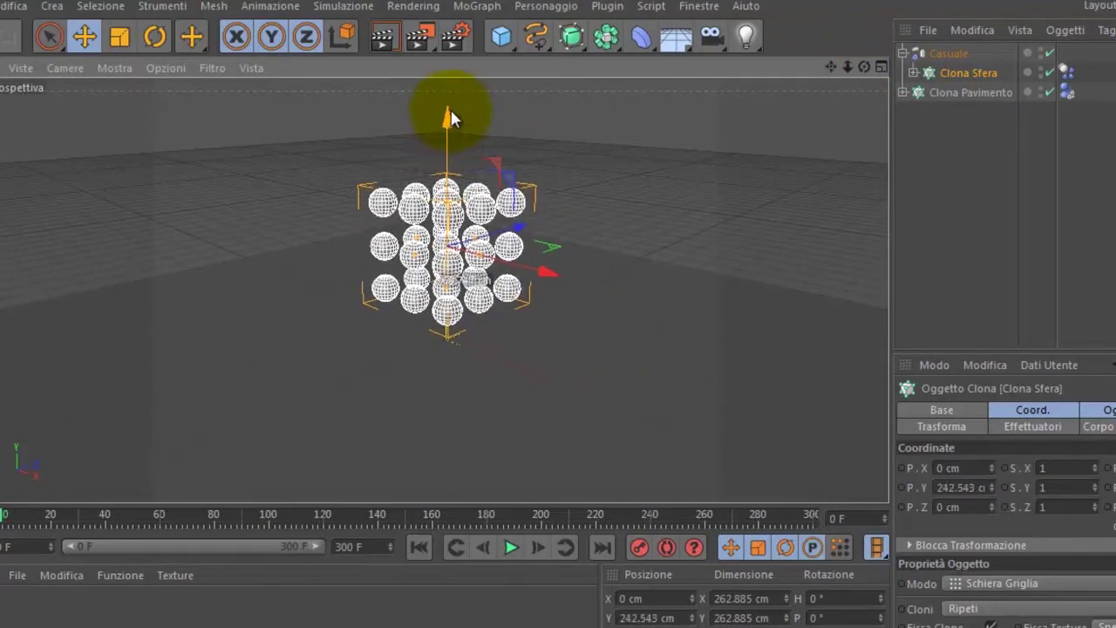
{"action": "left_click_drag", "start_coordinate": [610, 341], "coordinate": [610, 337]}
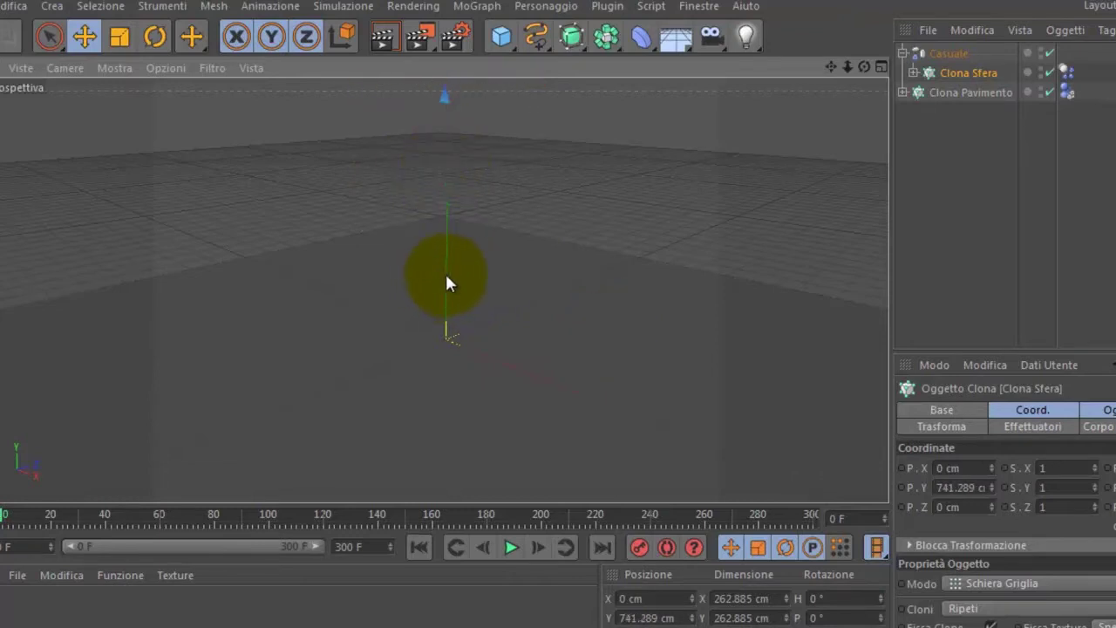
{"action": "left_click", "coordinate": [515, 545]}
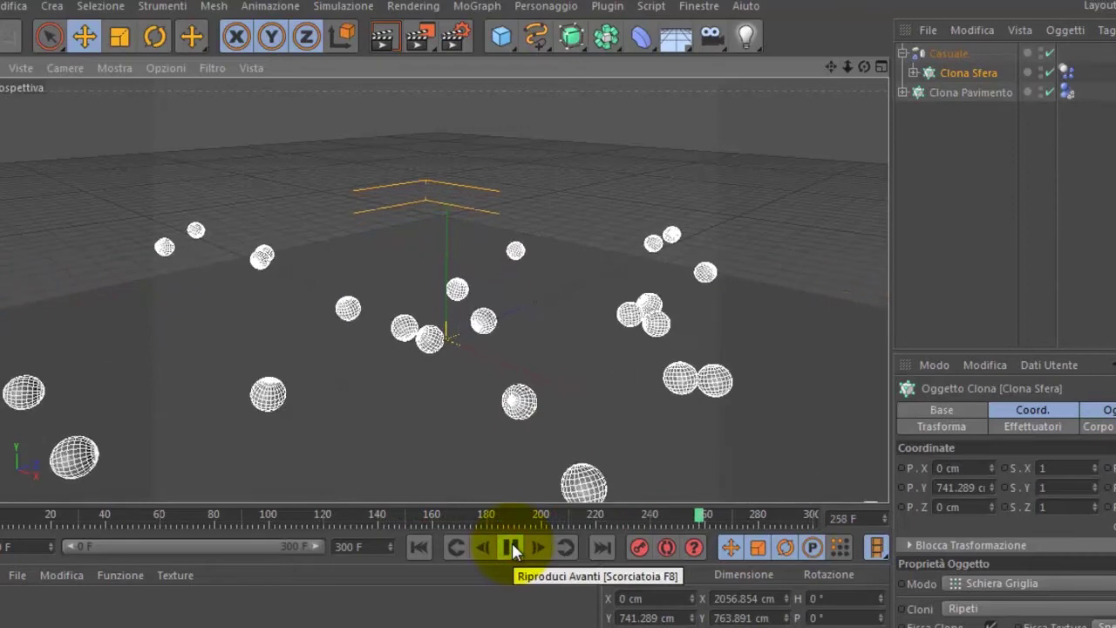
- Deselect the cloner to watch the shaded spheres fall during playback
{"action": "left_click", "coordinate": [965, 246]}
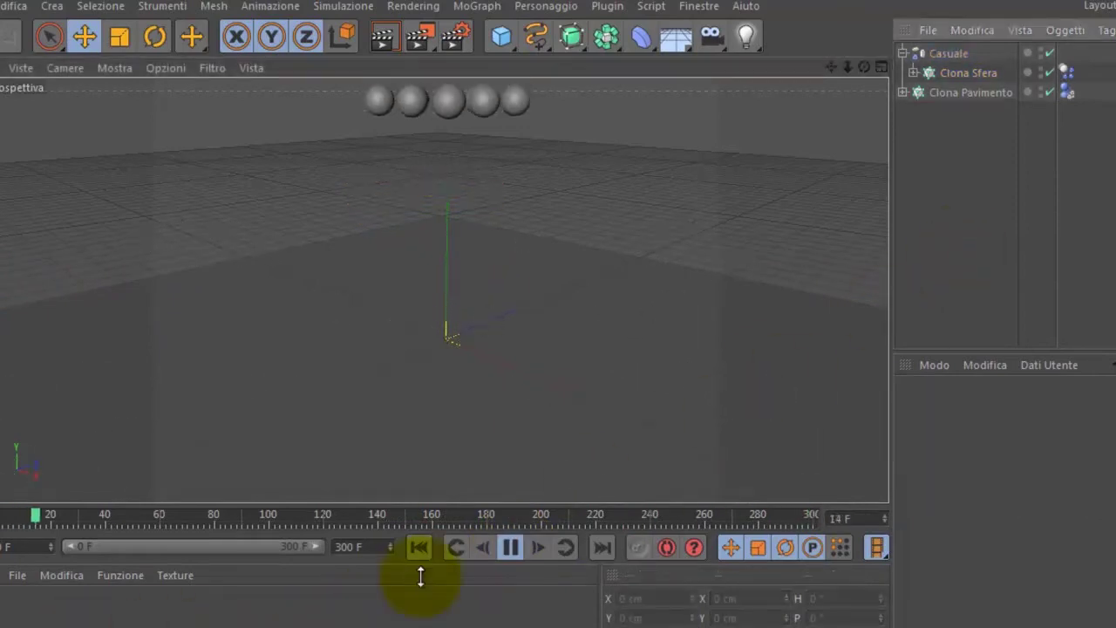